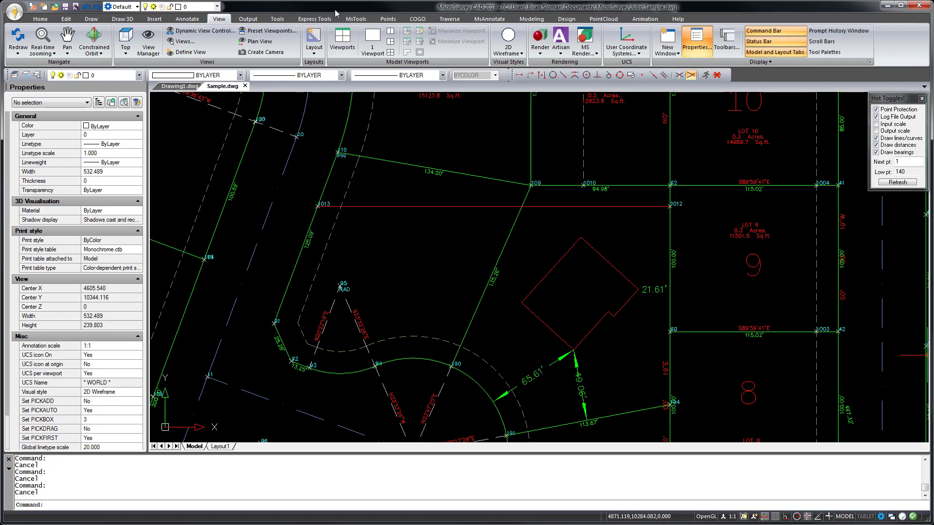
# Add the arc-aligned text "Street Frontage" at height 2 and offset 3 along the arc between points 10 and 40
pyautogui.click(326, 19)
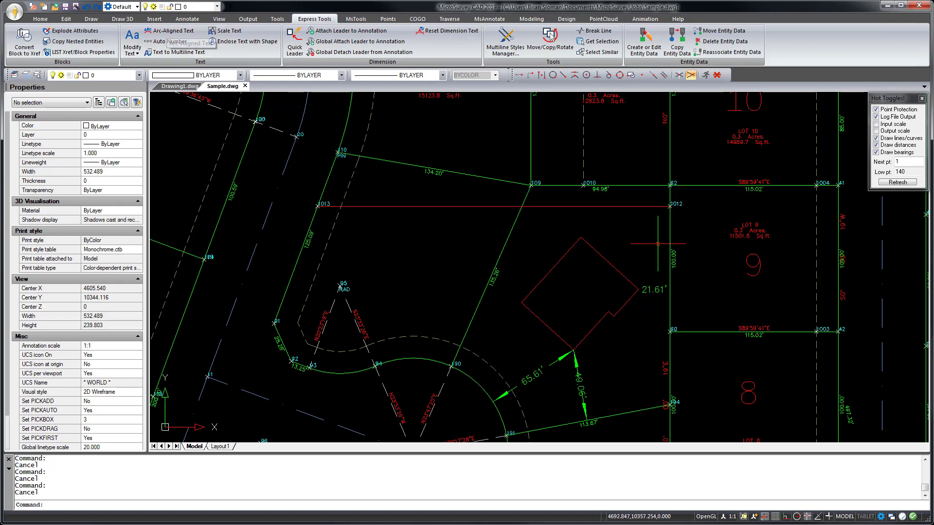
pyautogui.scroll(-5, 657, 244)
pyautogui.scroll(3, 647, 226)
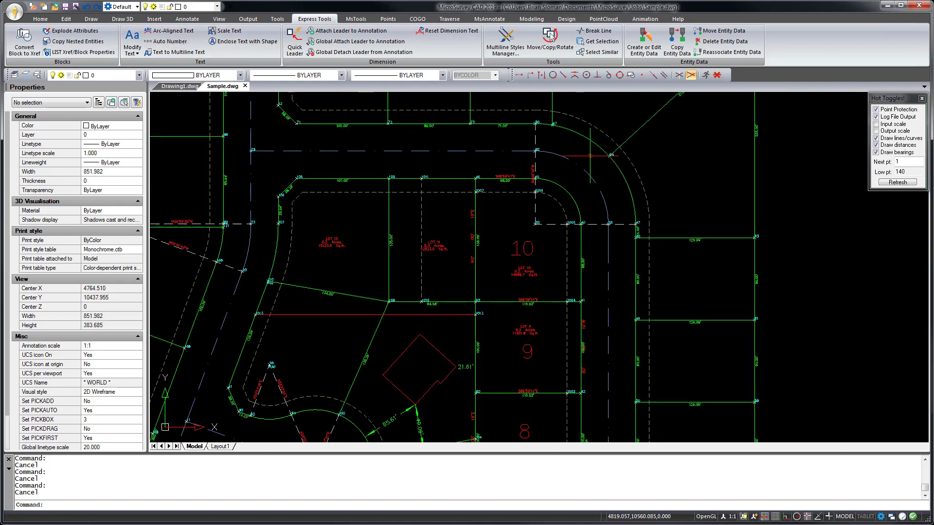
pyautogui.scroll(10, 547, 184)
pyautogui.moveTo(444, 349); pyautogui.dragTo(446, 293, button='middle')
pyautogui.click(173, 30)
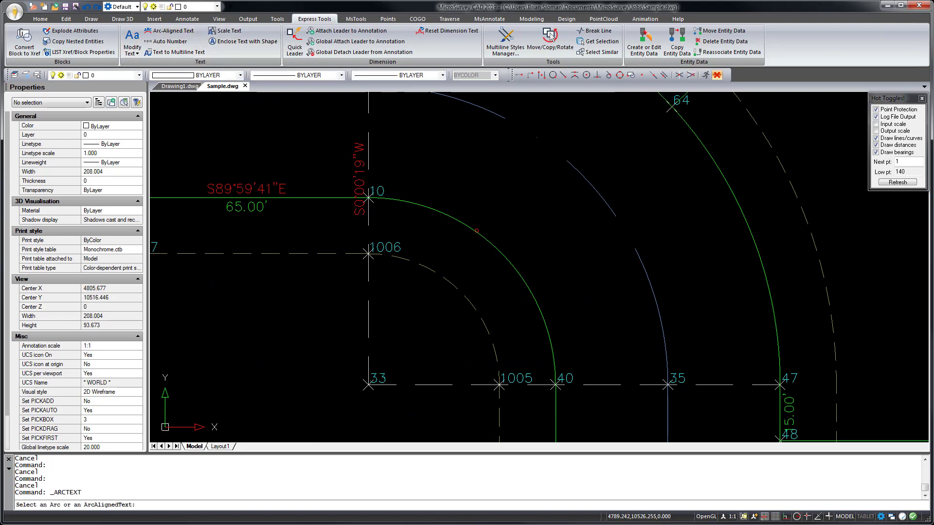
pyautogui.click(479, 233)
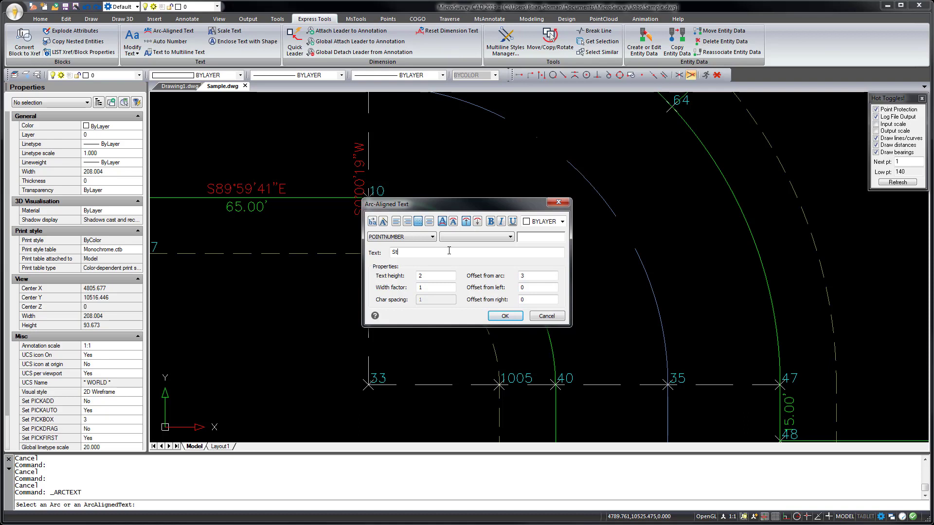
pyautogui.write('Street Frontage')
pyautogui.click(437, 275)
pyautogui.click(505, 316)
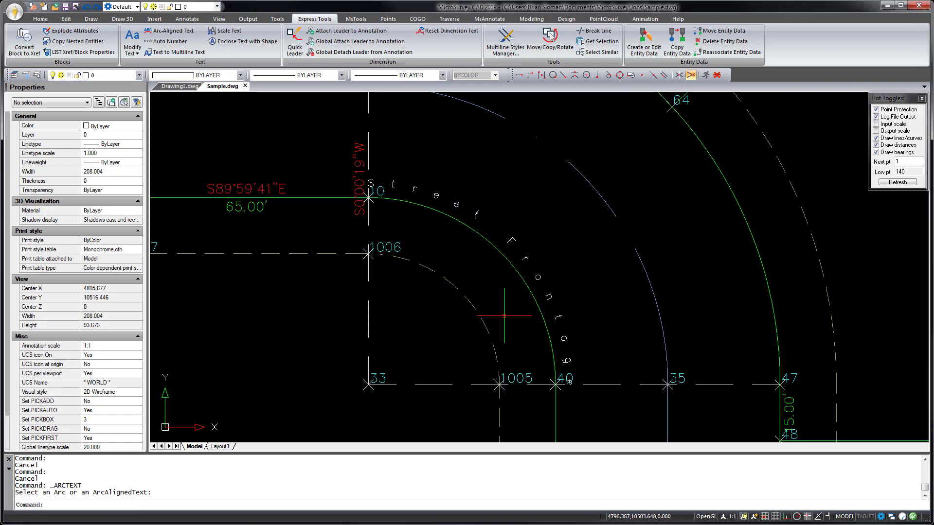
# Edit the "Street Frontage" arc-aligned text to be centered along the arc and placed on its concave side
pyautogui.click(476, 213)
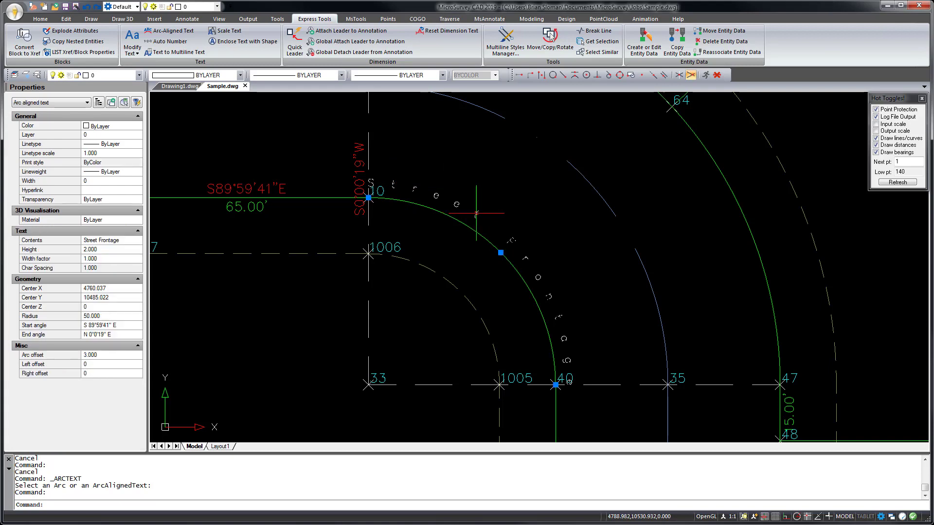
pyautogui.click(173, 30)
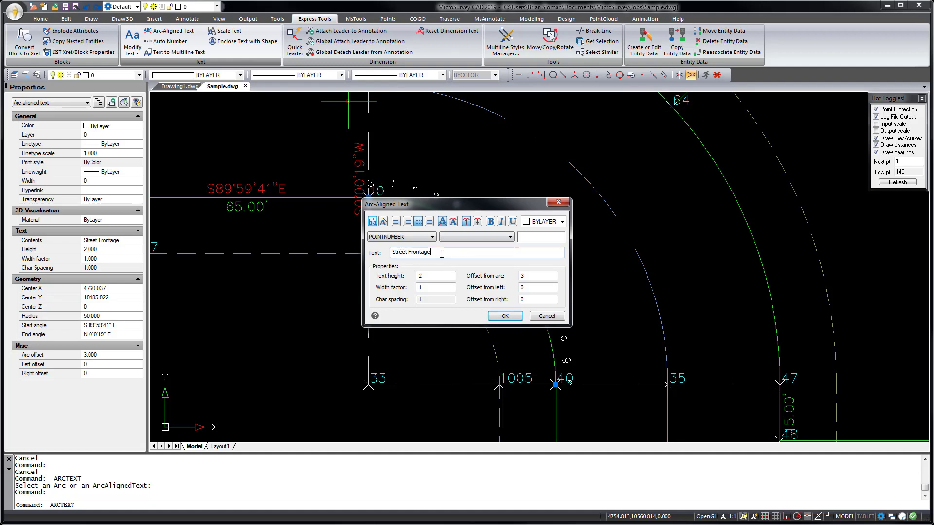
pyautogui.moveTo(454, 210); pyautogui.dragTo(376, 261)
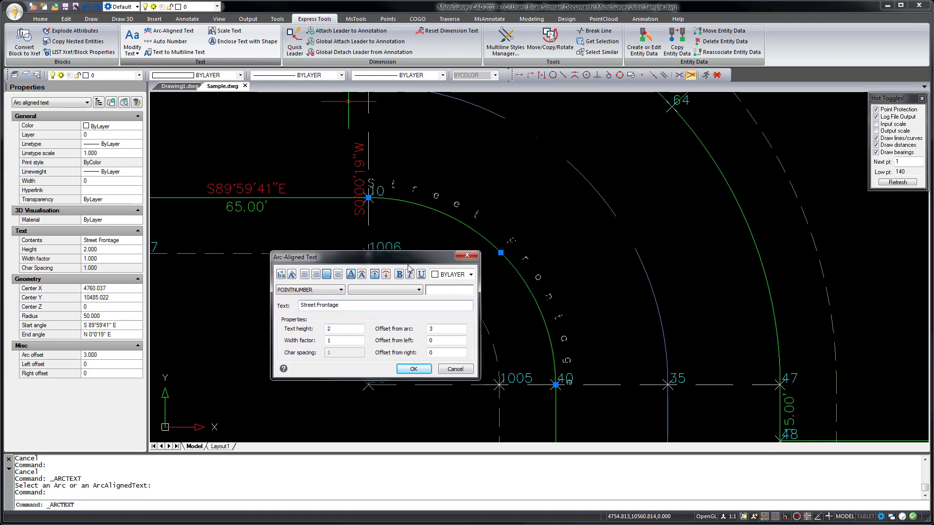
pyautogui.click(337, 275)
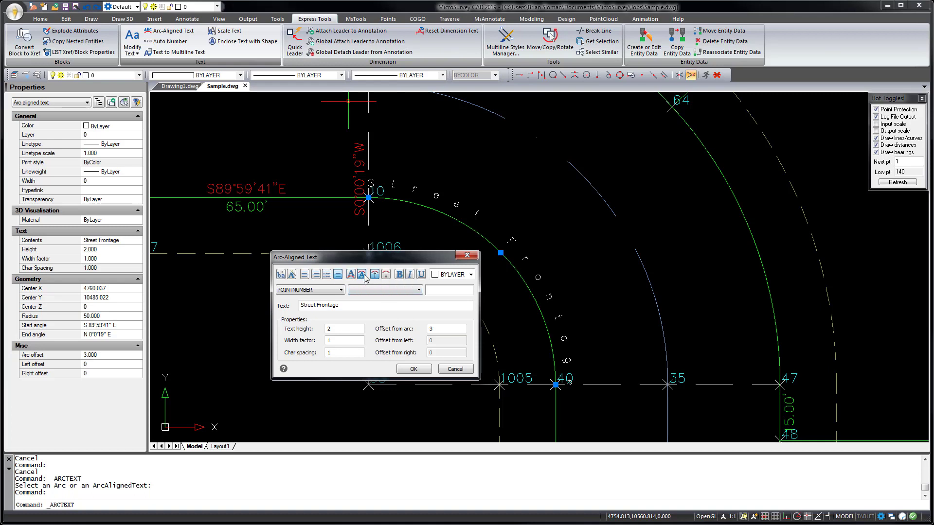
pyautogui.click(413, 370)
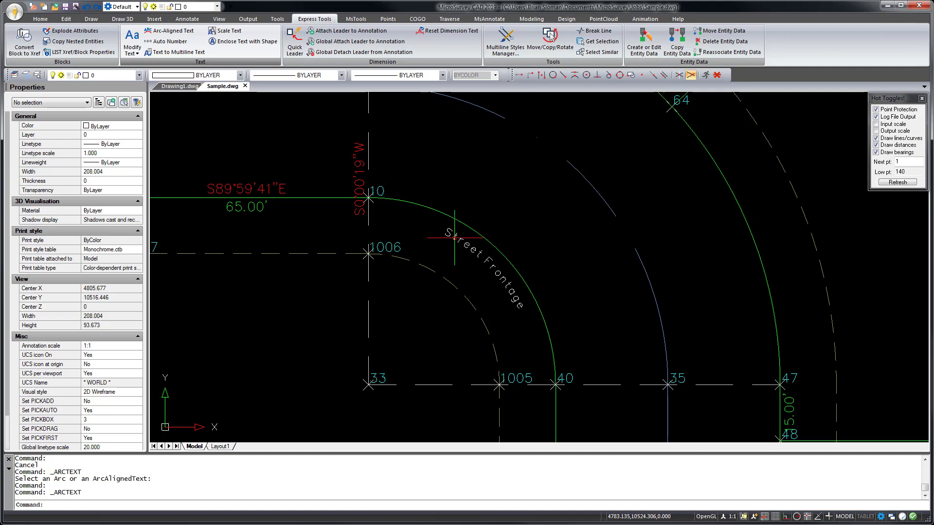
# Change the text case of the "LOT 10" label line to Title
pyautogui.click(454, 237)
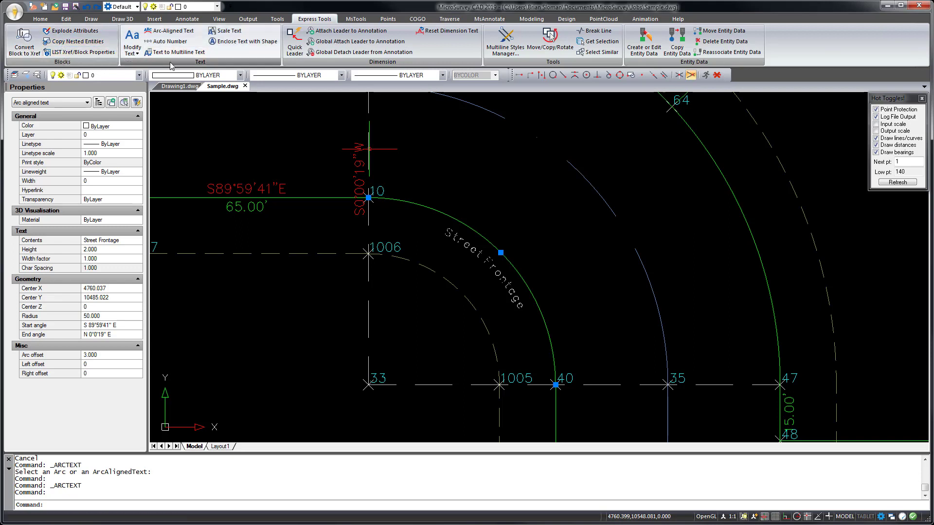
pyautogui.click(132, 48)
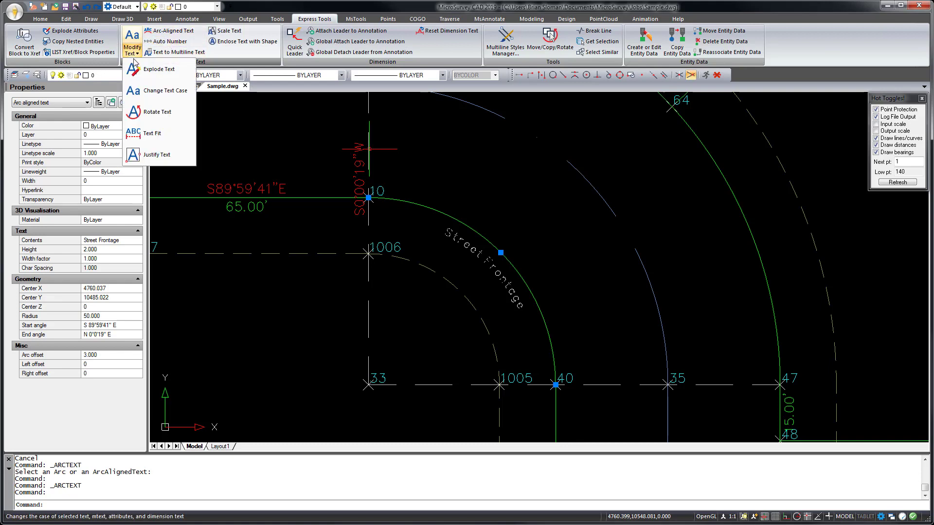
pyautogui.click(165, 97)
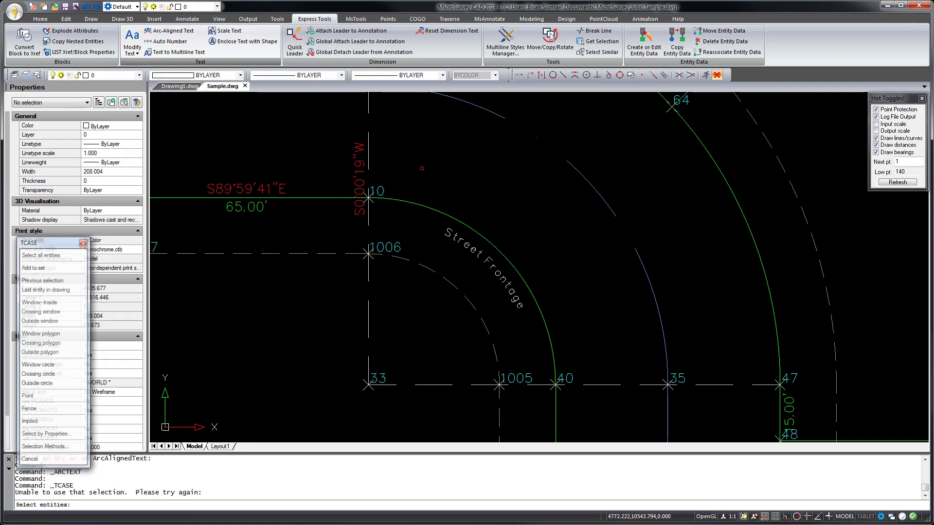
pyautogui.scroll(-5, 387, 148)
pyautogui.scroll(3, 347, 331)
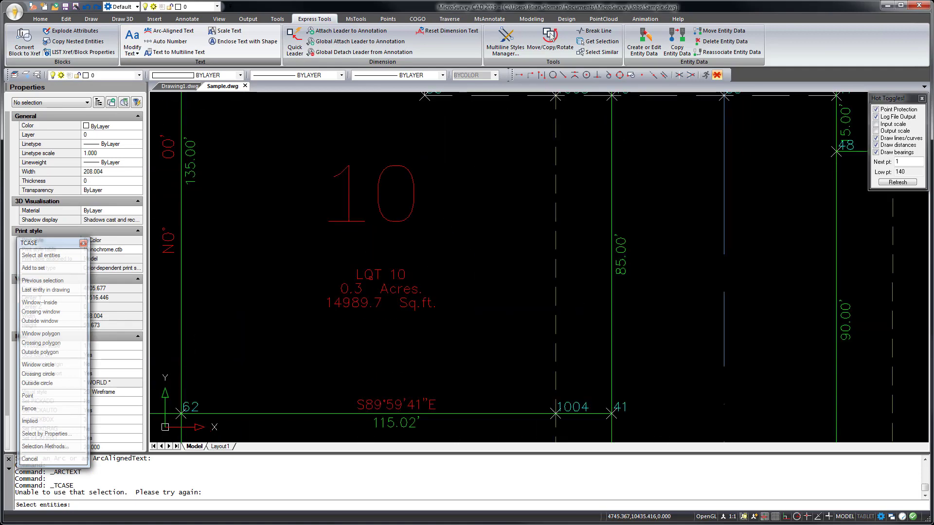
pyautogui.click(384, 274)
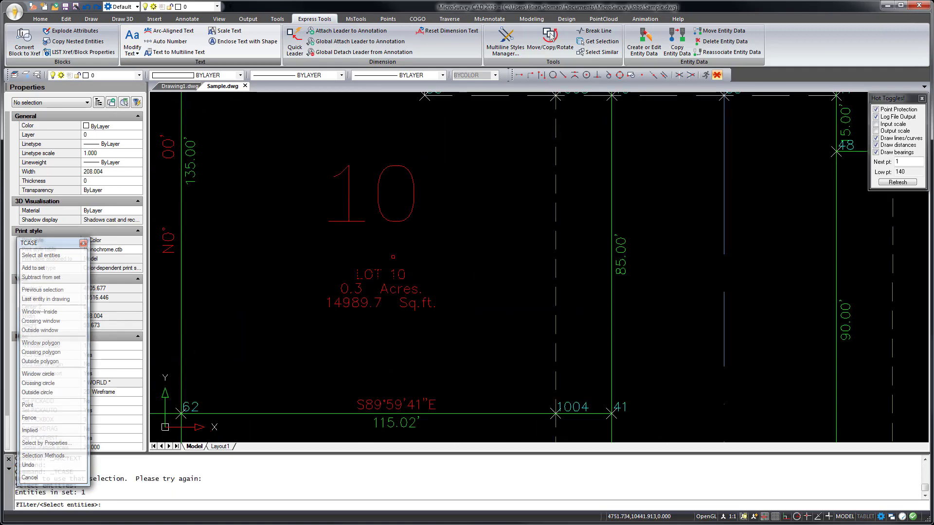
pyautogui.press('Return')
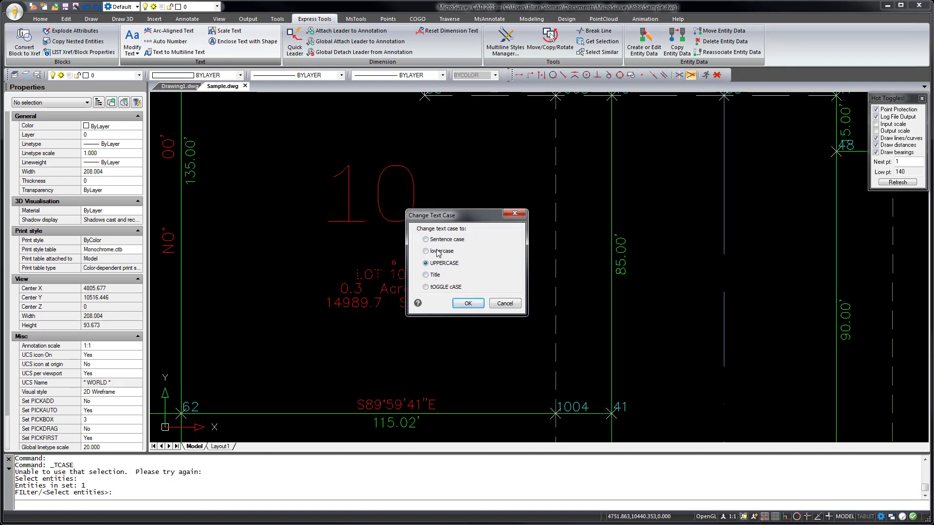
pyautogui.click(434, 275)
pyautogui.click(464, 303)
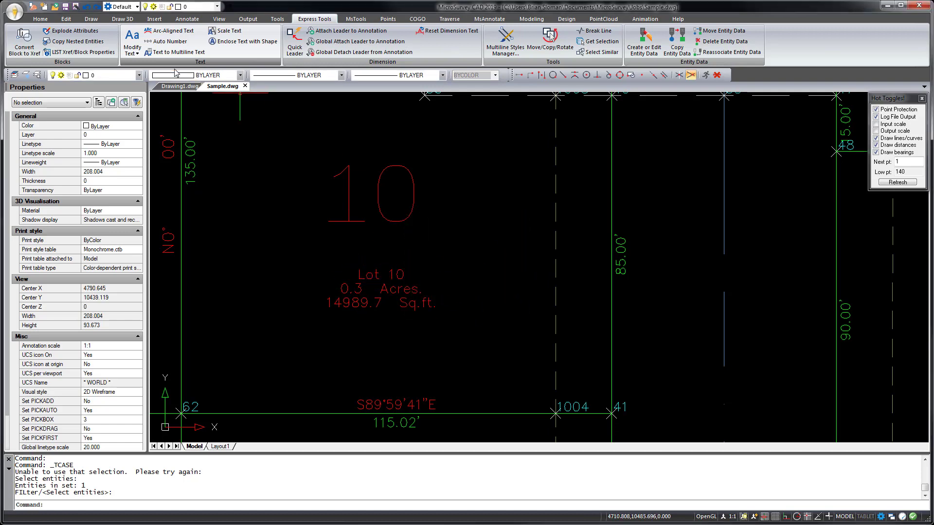
pyautogui.click(132, 48)
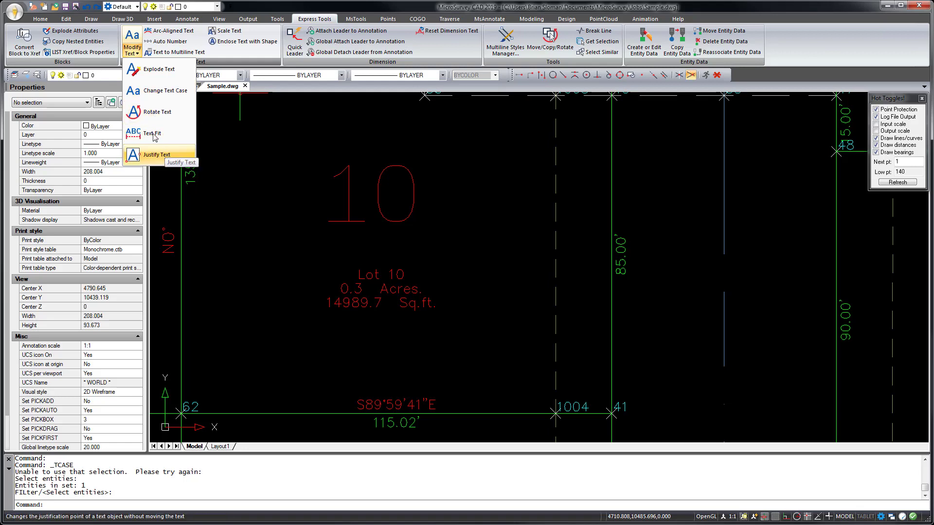
pyautogui.click(241, 60)
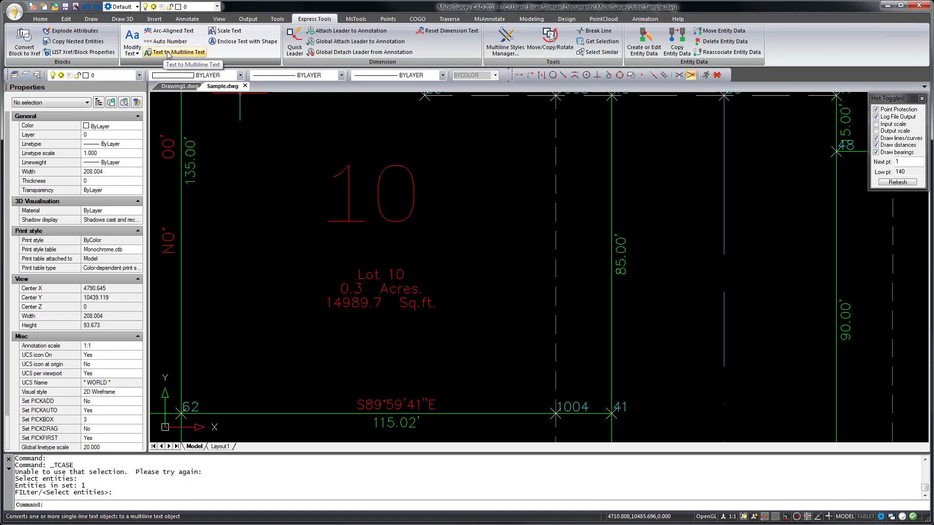
# Convert the three single-line texts of the Lot 10 area label into one multiline text
pyautogui.click(167, 52)
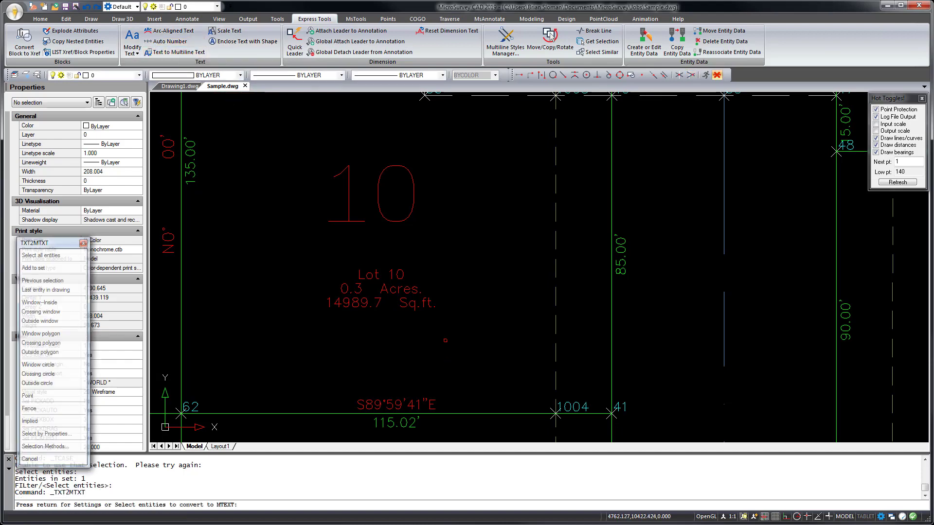
pyautogui.click(442, 344)
pyautogui.click(312, 224)
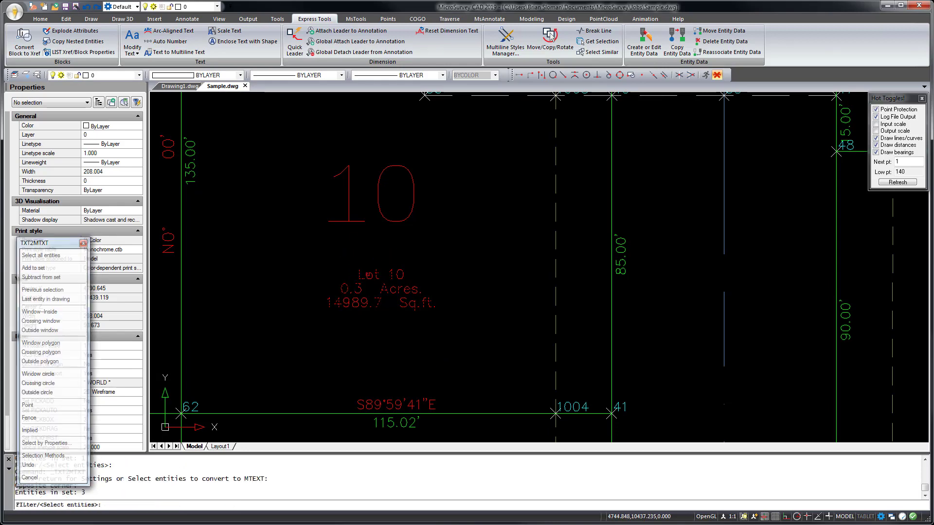
pyautogui.press('Return')
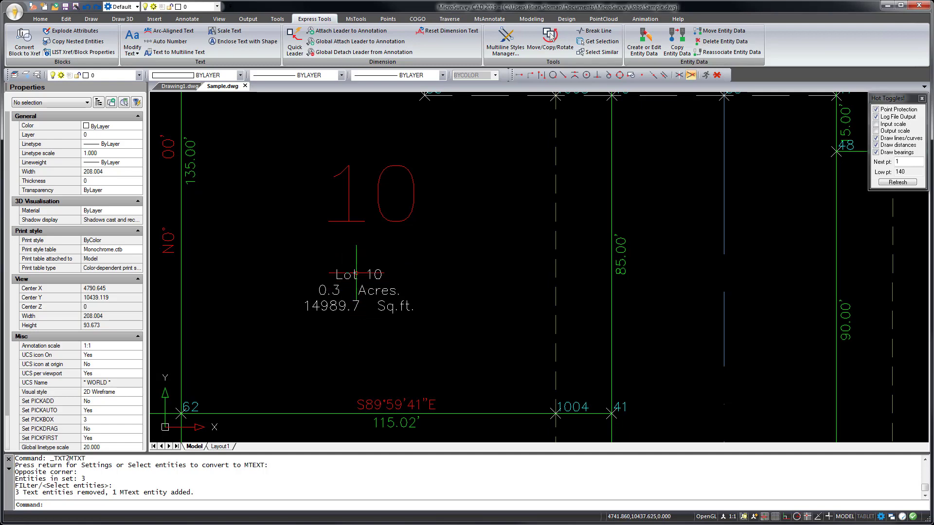
pyautogui.press('Return')
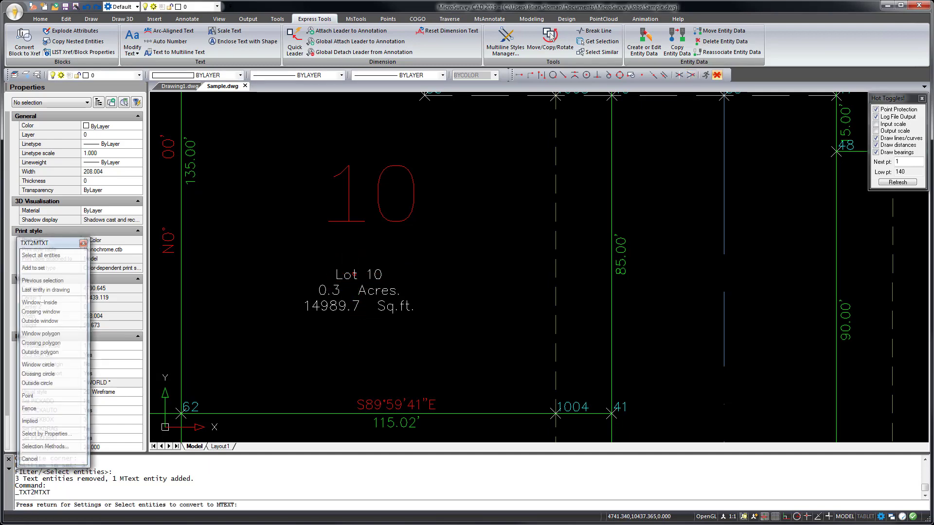
pyautogui.press('Escape')
# Open the Lot 10 multiline text in the editor to inspect it and close it without saving
pyautogui.doubleClick(353, 275)
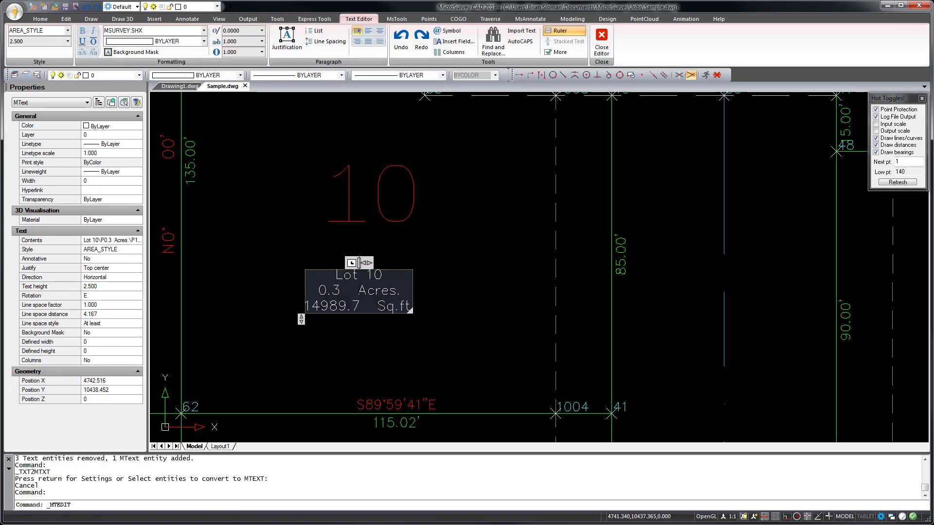
pyautogui.moveTo(353, 276); pyautogui.dragTo(359, 291)
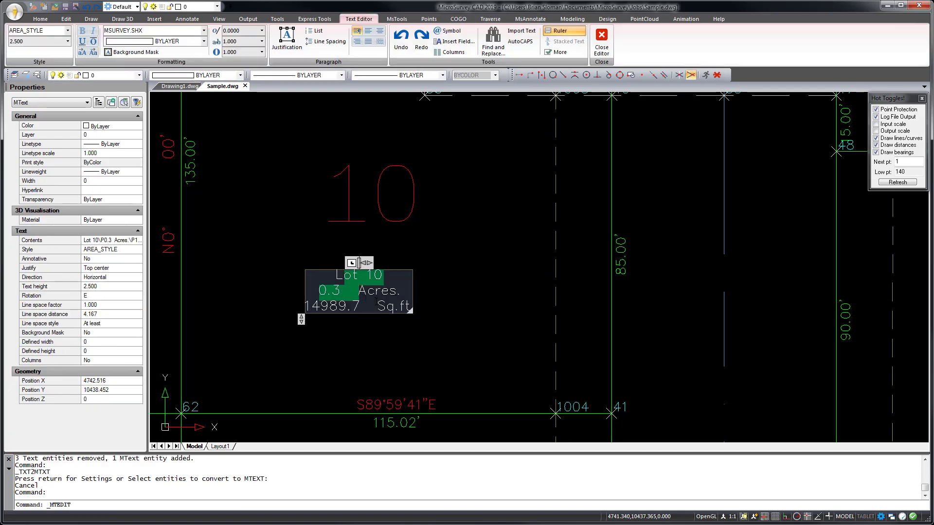
pyautogui.press('Escape')
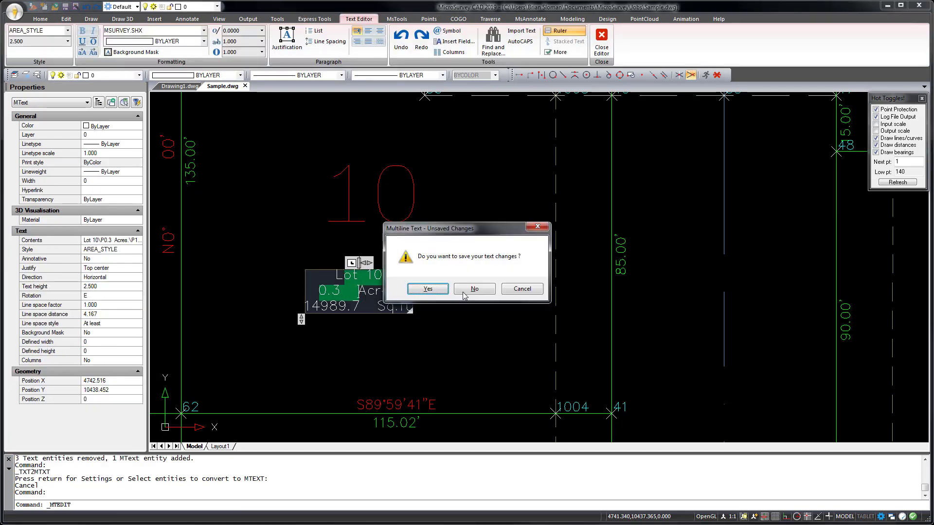
pyautogui.click(472, 292)
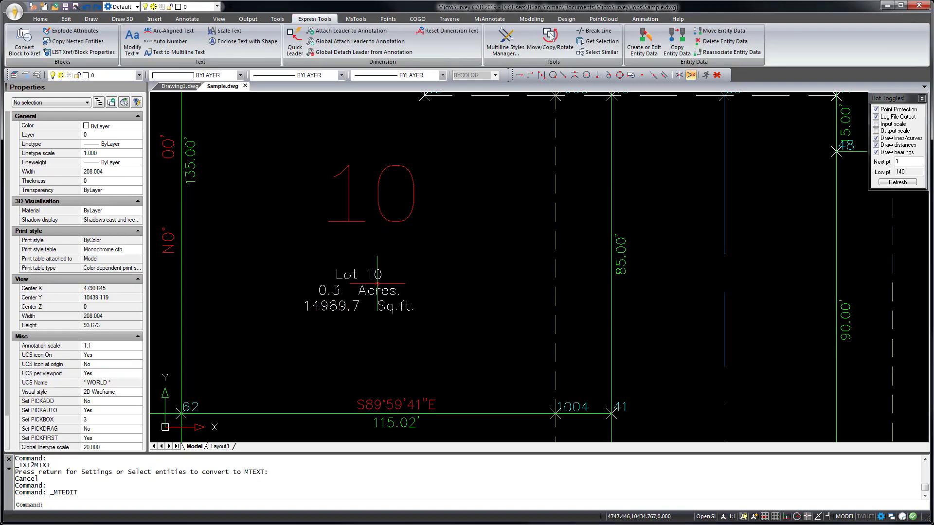
# Undo the text editing session and the conversion of the Lot 10 label to multiline text
pyautogui.write('u')
pyautogui.press('Return')
pyautogui.write('u')
pyautogui.press('Return')
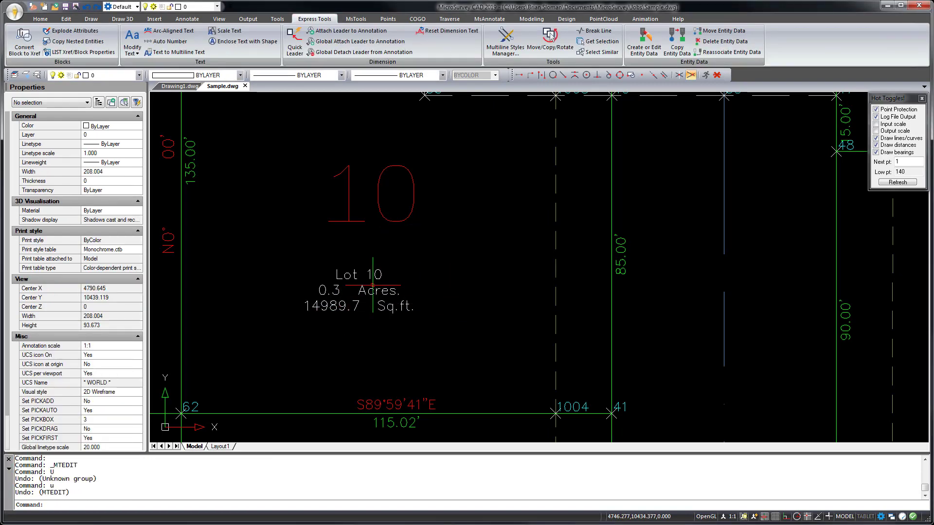
pyautogui.write('u')
pyautogui.press('Return')
pyautogui.write('u')
pyautogui.press('Return')
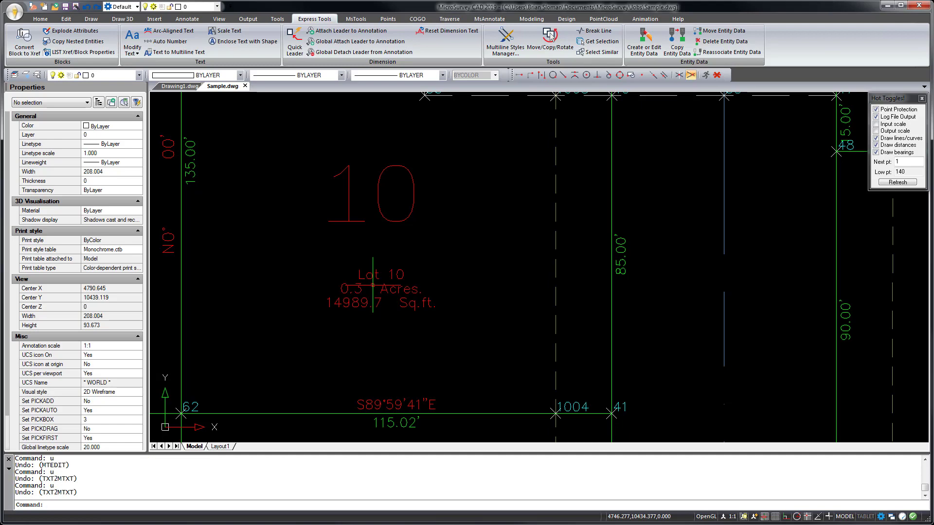
# Convert the three Lot 10 label texts to multiline text using top-down order and the word-wrap MText option
pyautogui.click(180, 52)
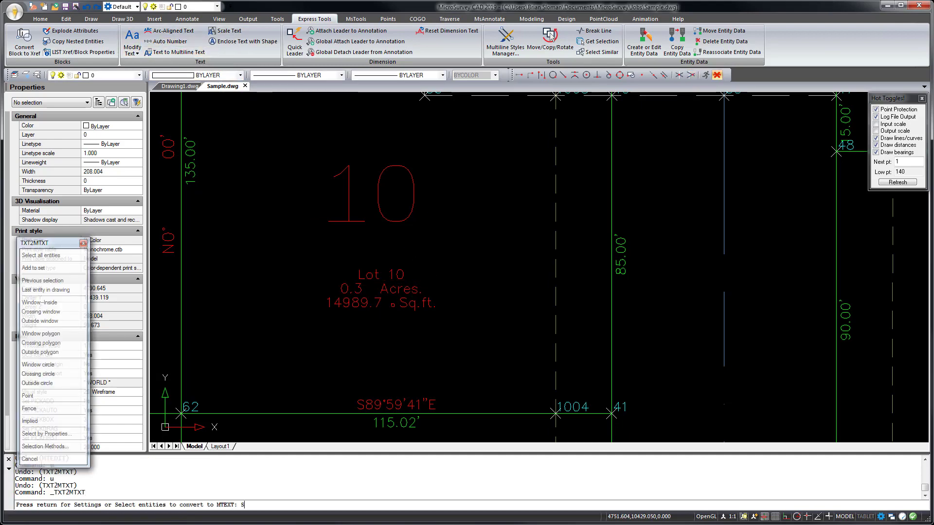
pyautogui.write('S')
pyautogui.press('Return')
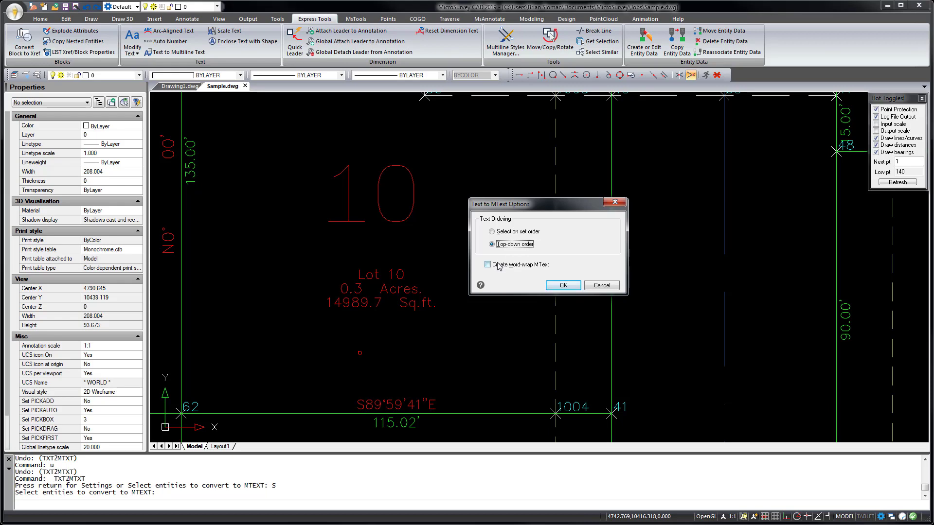
pyautogui.click(562, 285)
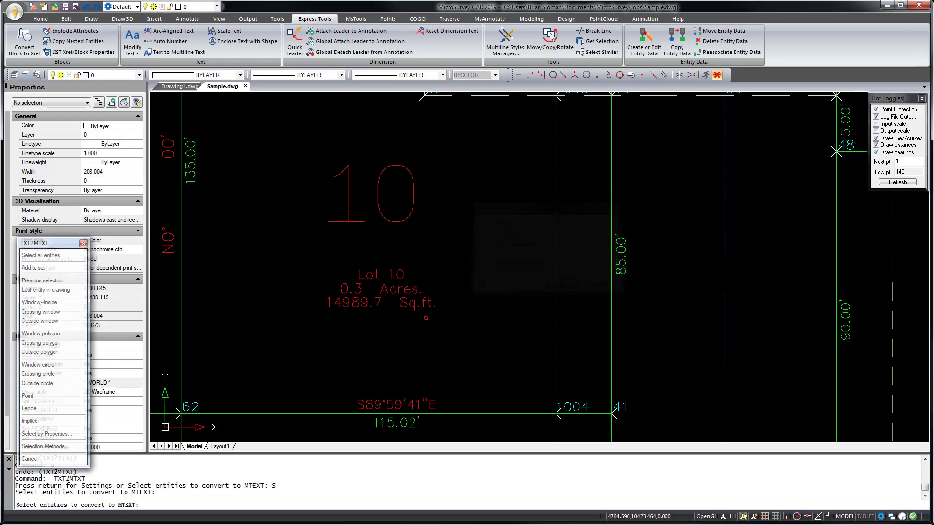
pyautogui.click(461, 341)
pyautogui.click(315, 229)
pyautogui.press('Return')
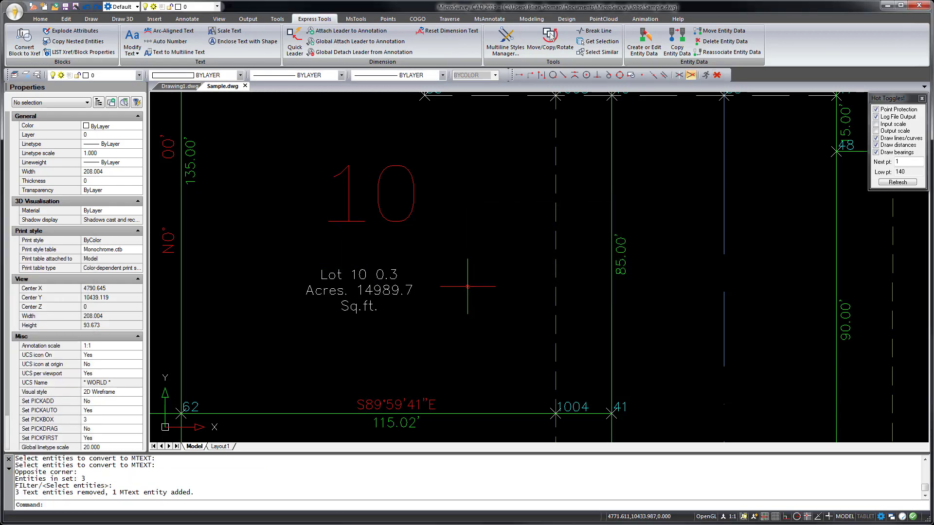
# Undo the word-wrapped multiline conversion and the Title case change on the Lot 10 label
pyautogui.click(359, 280)
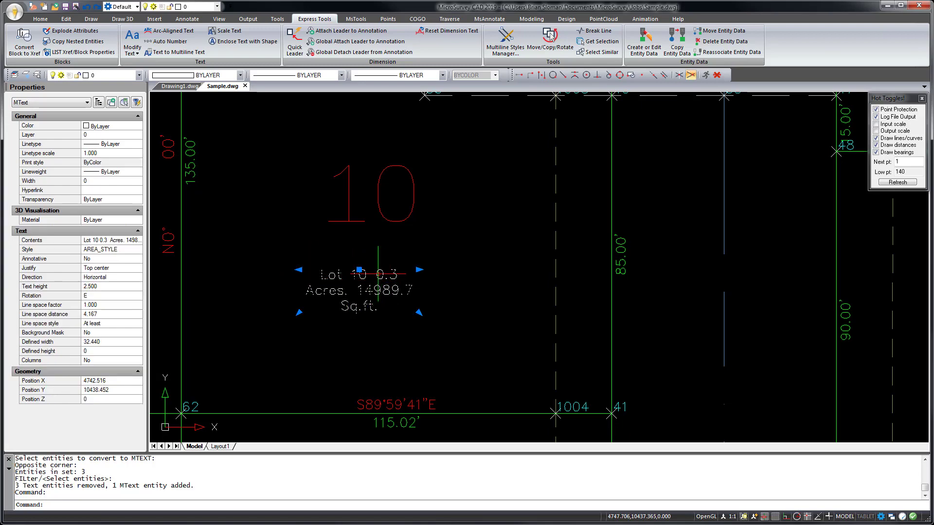
pyautogui.press('Escape')
pyautogui.write('u')
pyautogui.press('Return')
pyautogui.hotkey('ctrl', 'z')
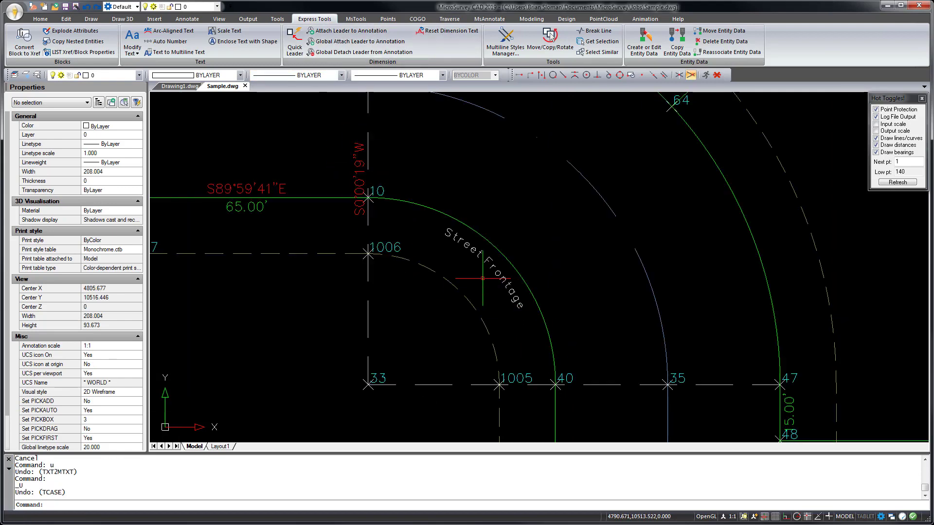
# Redo the Title case change on the Lot 10 label
pyautogui.click(97, 7)
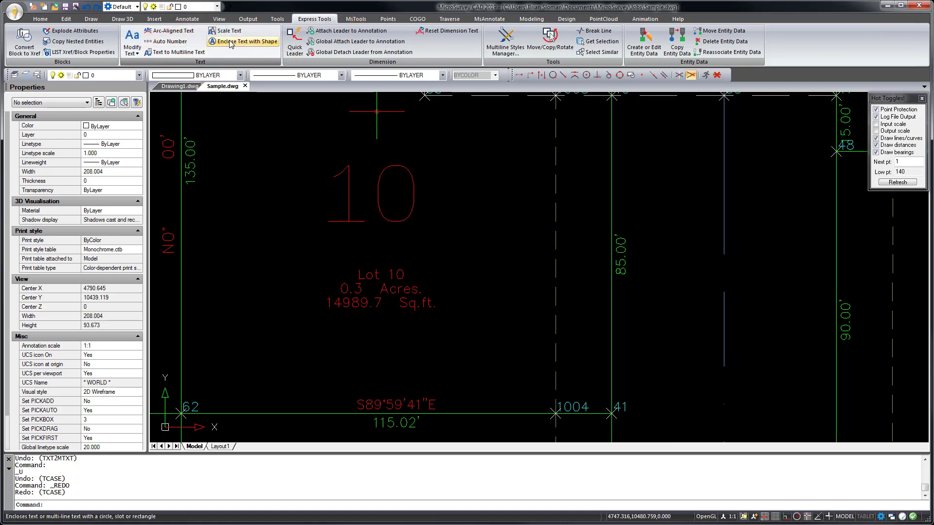
# Try enclosing the large 10 text in a constant-size circle with an offset factor of 0.3500, and undo it
pyautogui.click(254, 42)
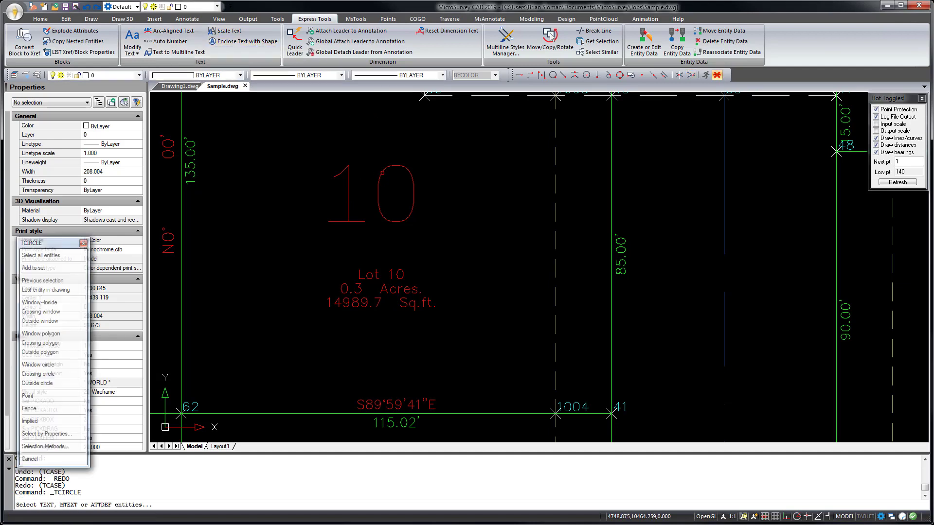
pyautogui.click(379, 175)
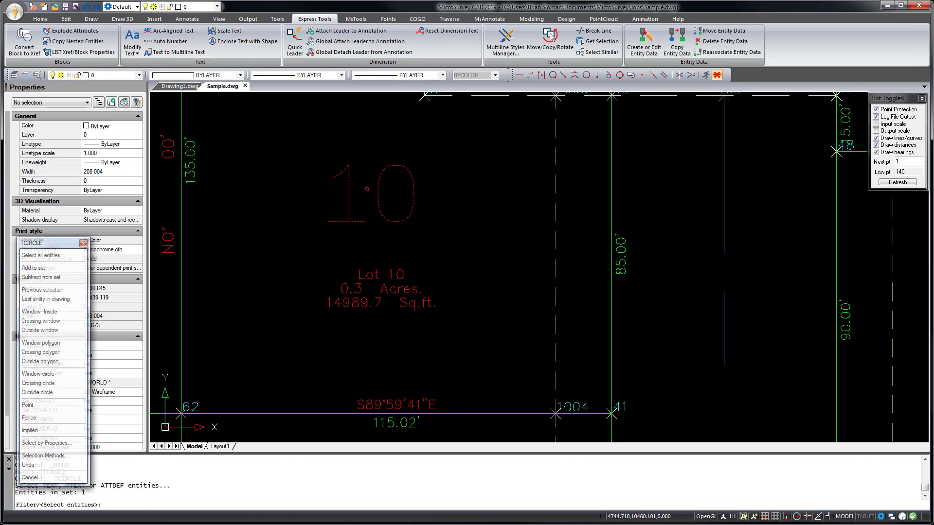
pyautogui.press('Return')
pyautogui.press('Return')
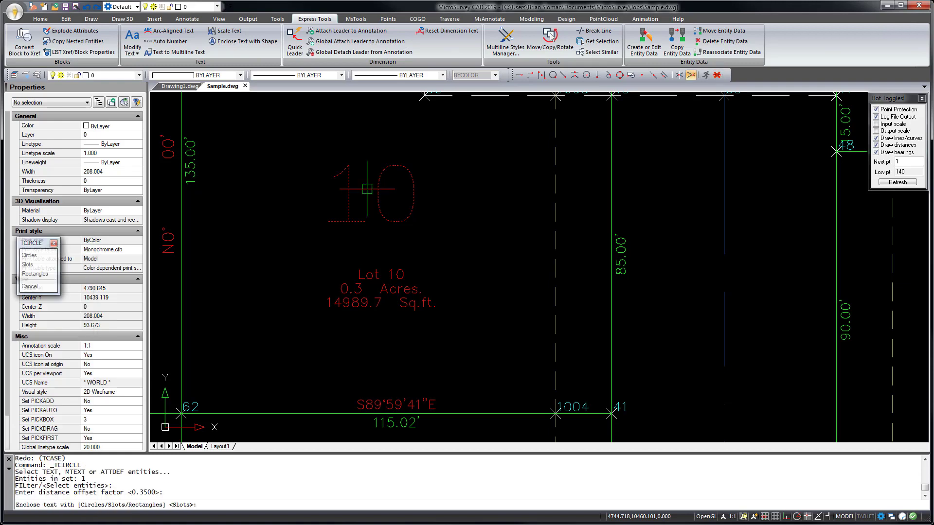
pyautogui.write('C')
pyautogui.press('Return')
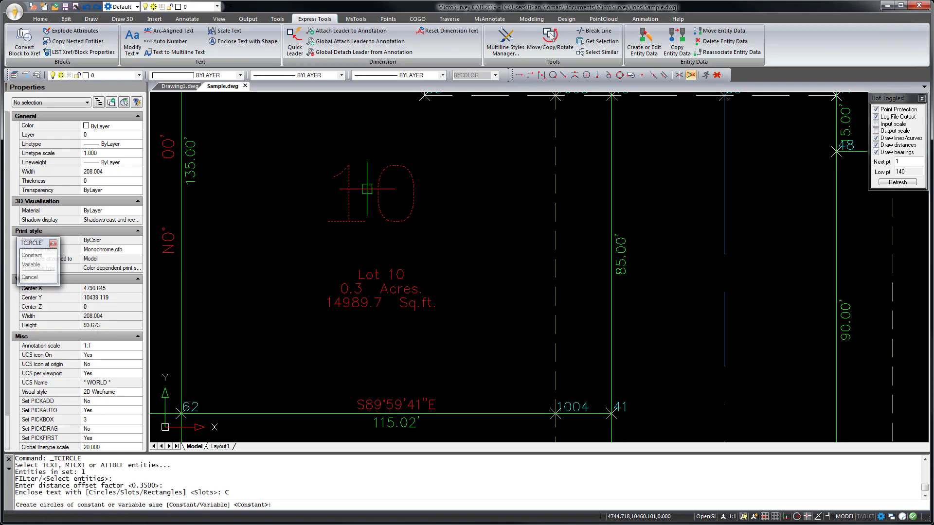
pyautogui.press('Return')
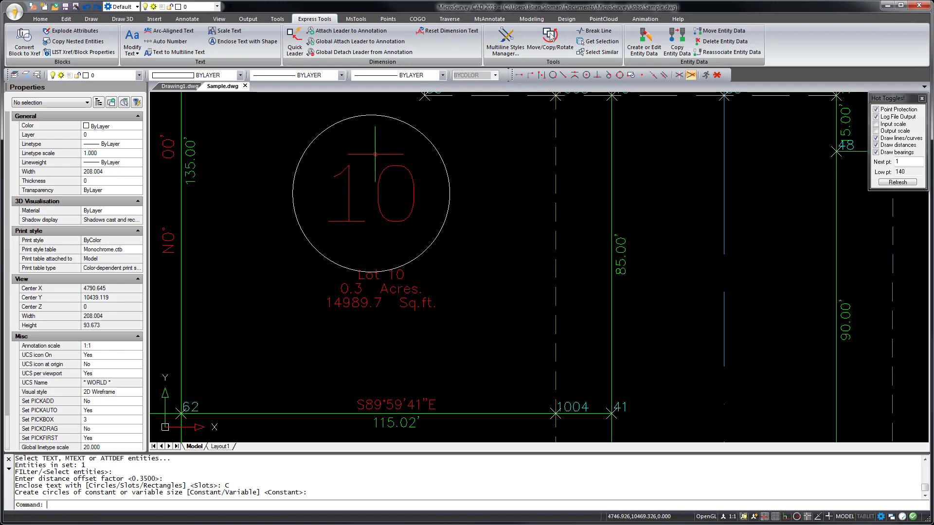
pyautogui.write('u')
pyautogui.press('Return')
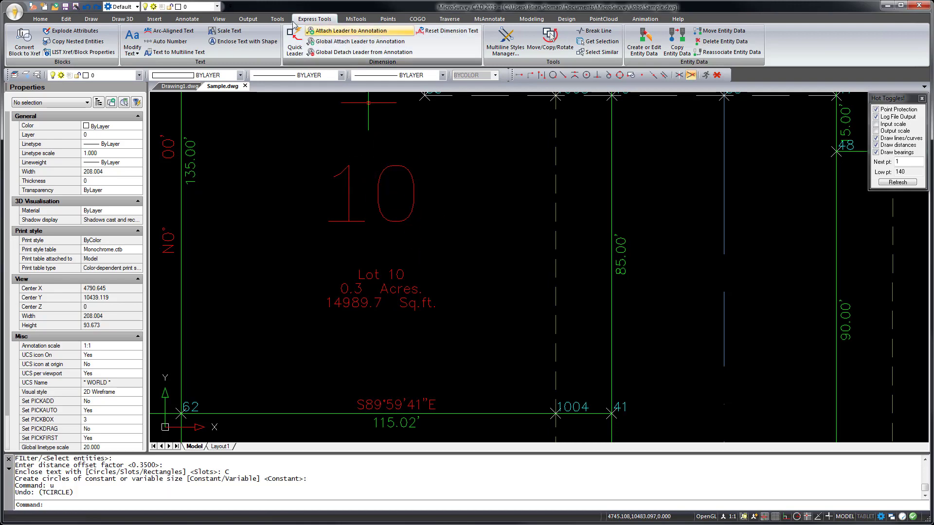
# Enclose the Lot 10 label line in a constant-size slot of constant width with an offset factor of 0.3500
pyautogui.click(235, 42)
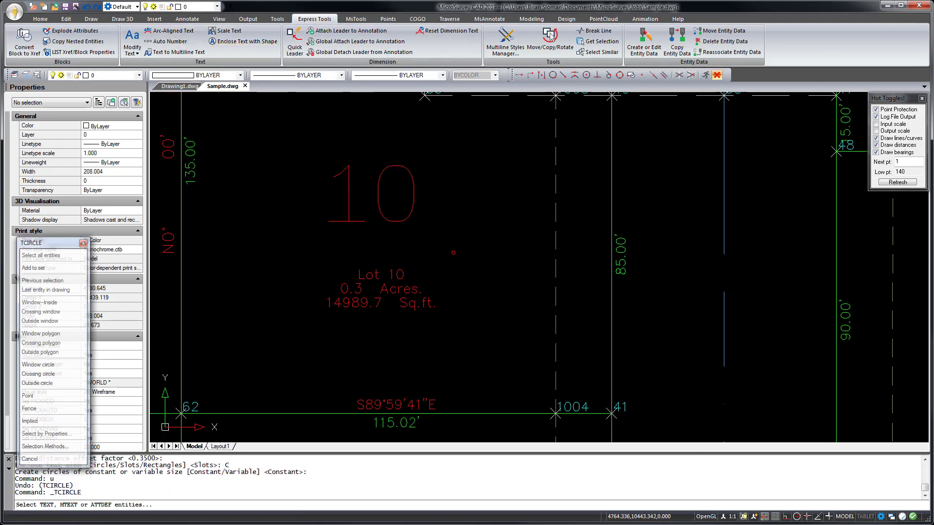
pyautogui.click(422, 281)
pyautogui.press('Return')
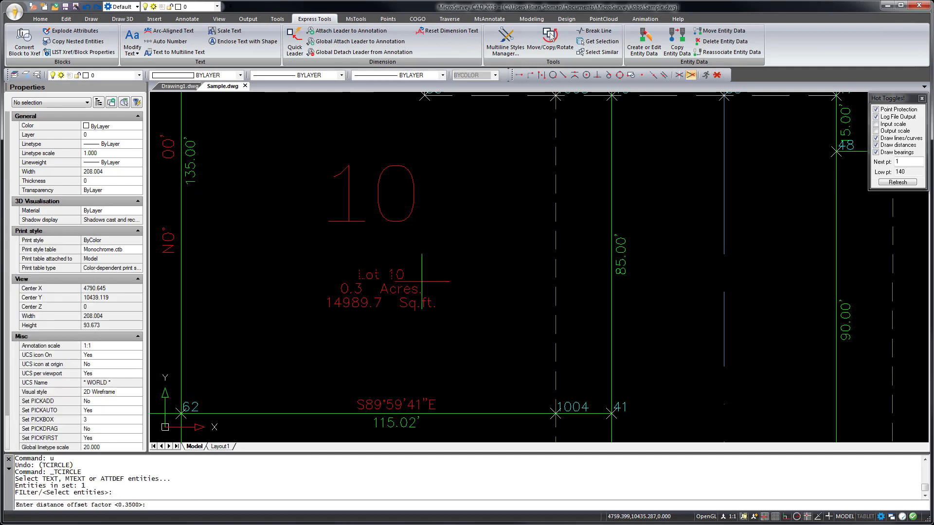
pyautogui.press('Return')
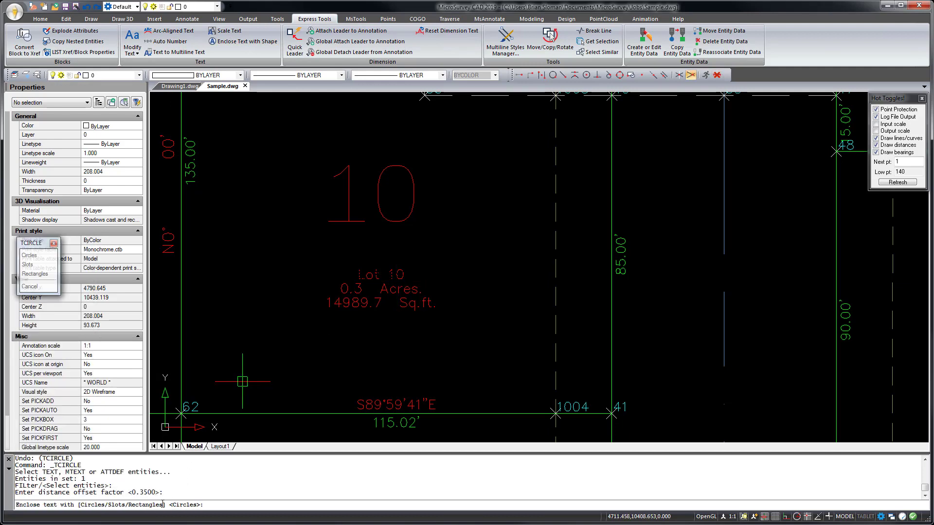
pyautogui.click(254, 506)
pyautogui.write('S')
pyautogui.press('Return')
pyautogui.press('Return')
pyautogui.press('Return')
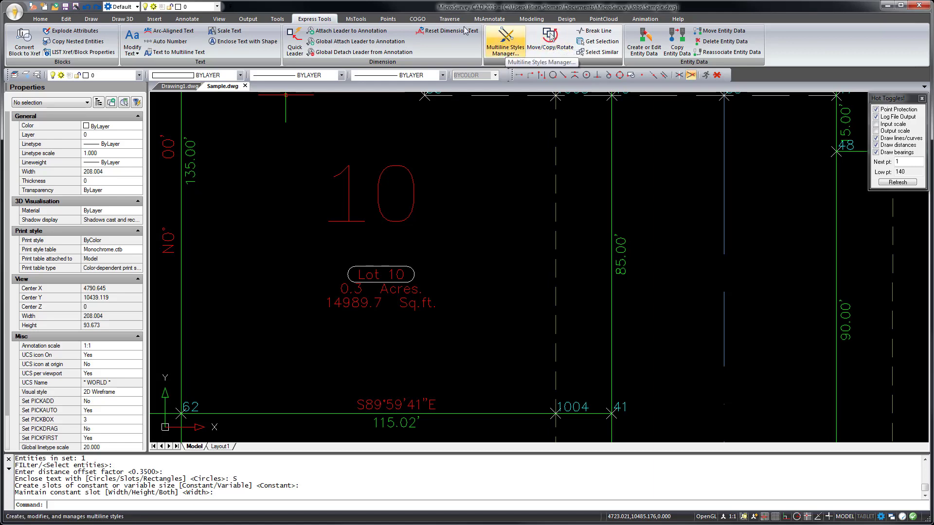
# Draw a three-segment zigzag multiline in the Standard style in the empty area east of the lots
pyautogui.click(88, 21)
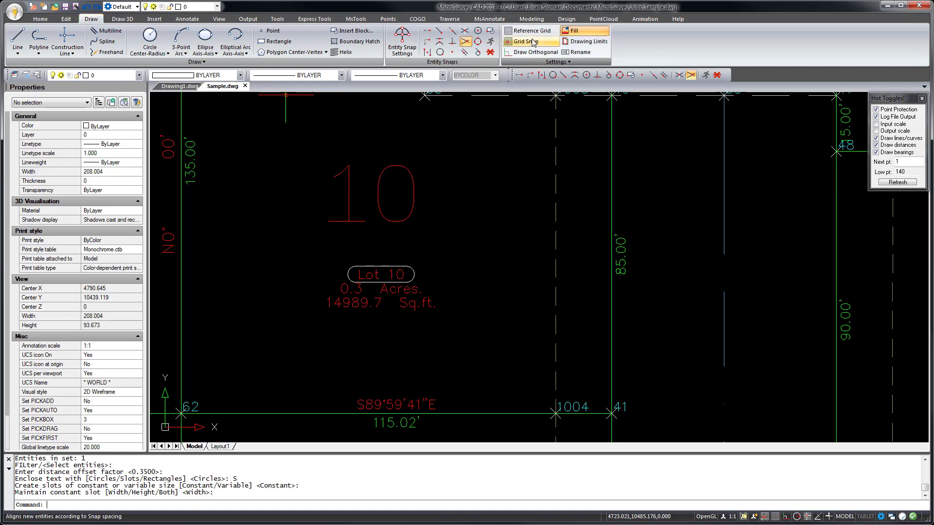
pyautogui.click(112, 33)
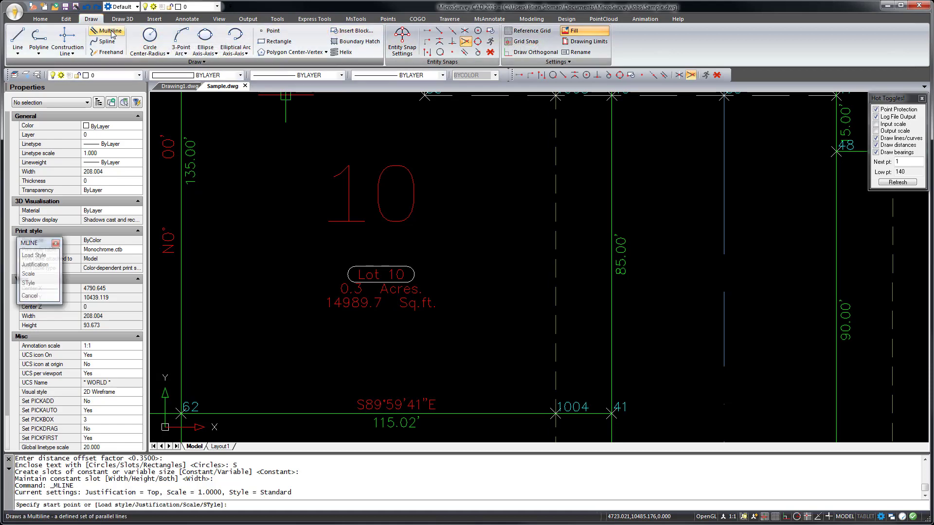
pyautogui.scroll(-2, 257, 326)
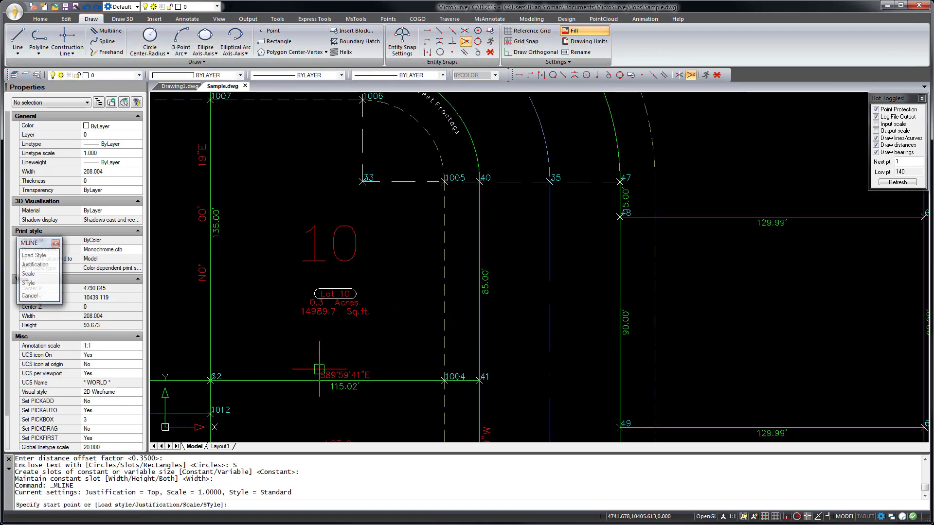
pyautogui.scroll(-4, 369, 270)
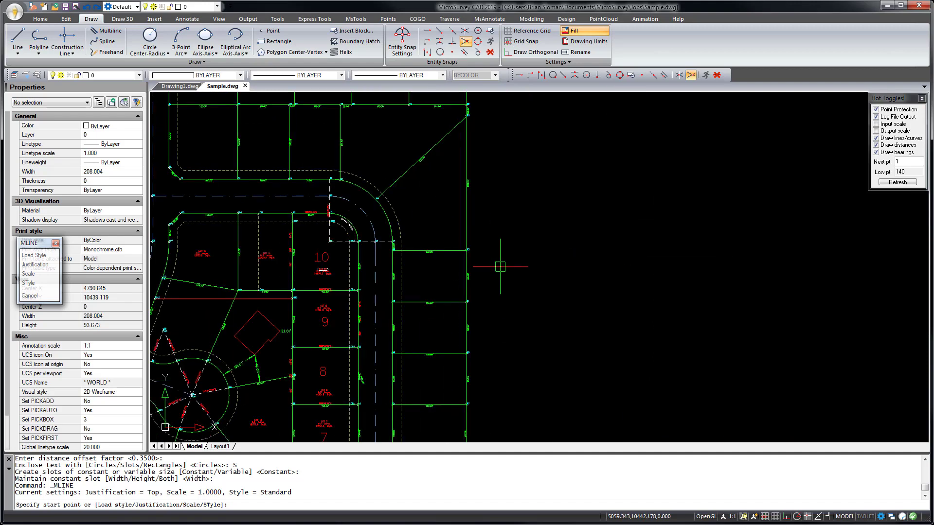
pyautogui.scroll(5, 501, 264)
pyautogui.click(412, 351)
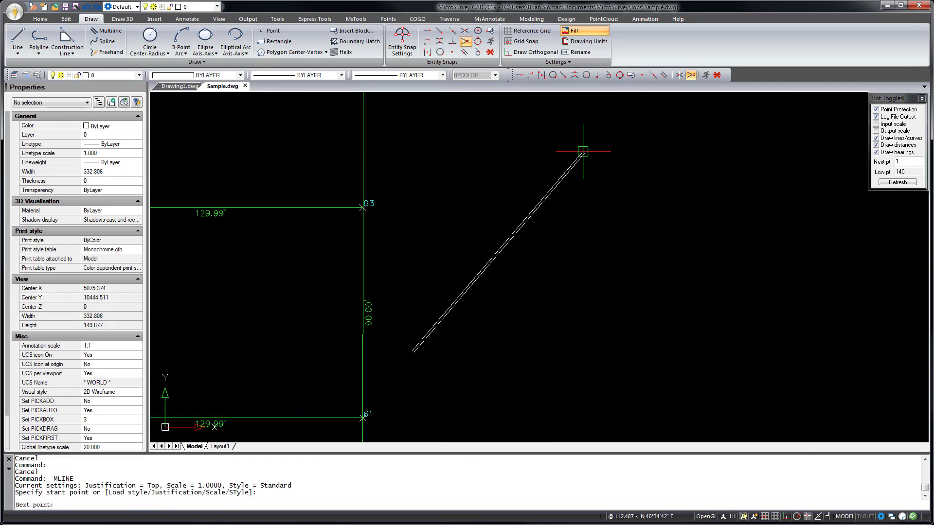
pyautogui.click(568, 149)
pyautogui.click(668, 363)
pyautogui.click(841, 138)
pyautogui.press('Return')
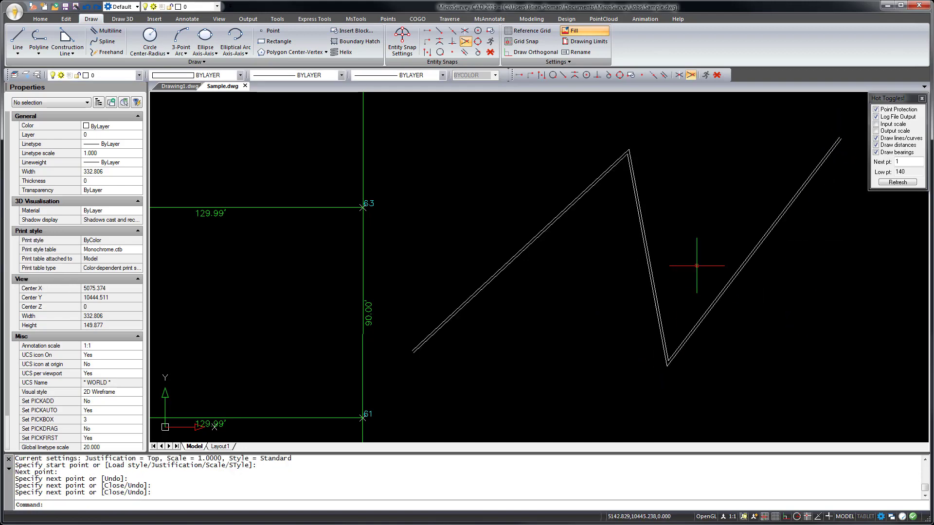
pyautogui.scroll(1, 644, 272)
pyautogui.scroll(2, 630, 258)
pyautogui.scroll(-1, 558, 146)
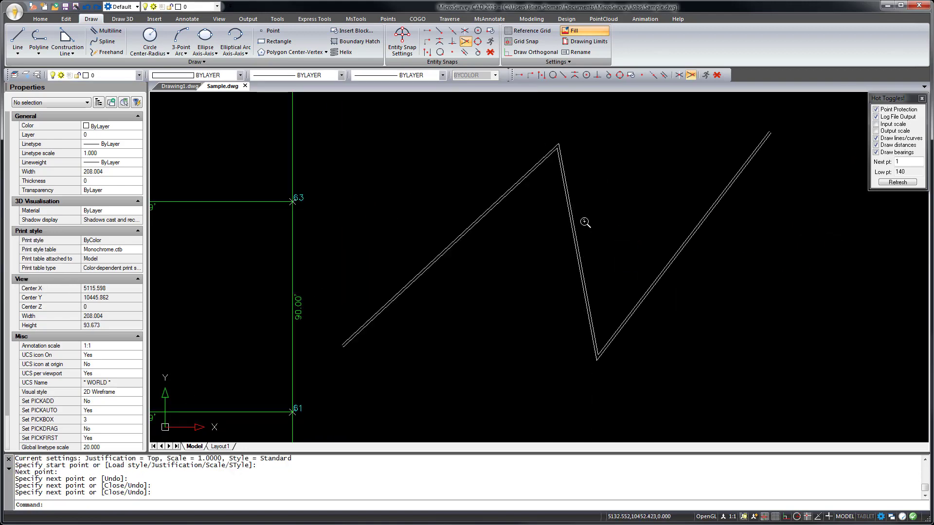
# Modify the Standard multiline style to have line caps at both its start and end
pyautogui.click(315, 19)
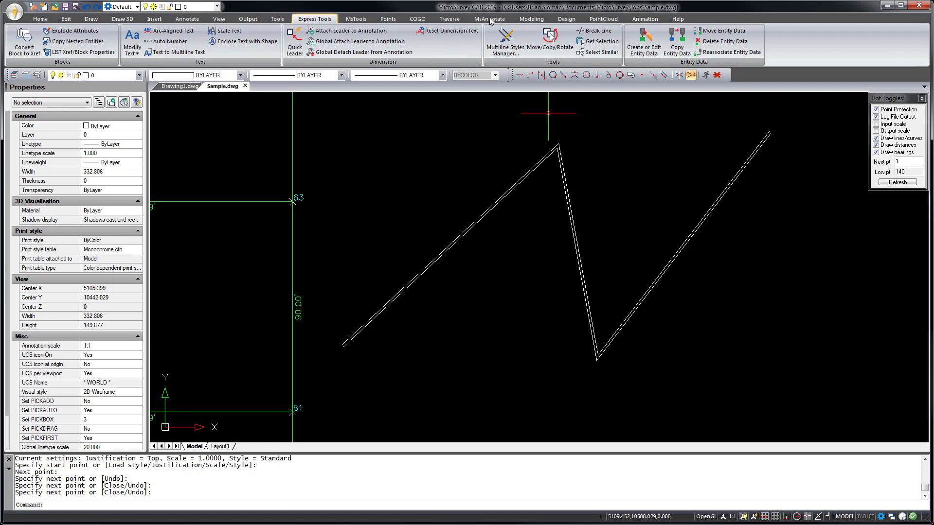
pyautogui.click(506, 39)
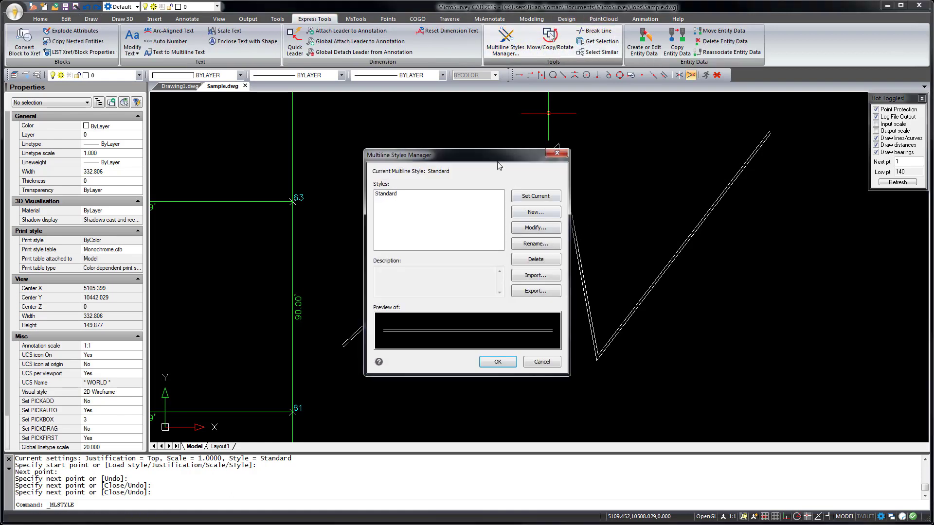
pyautogui.click(442, 213)
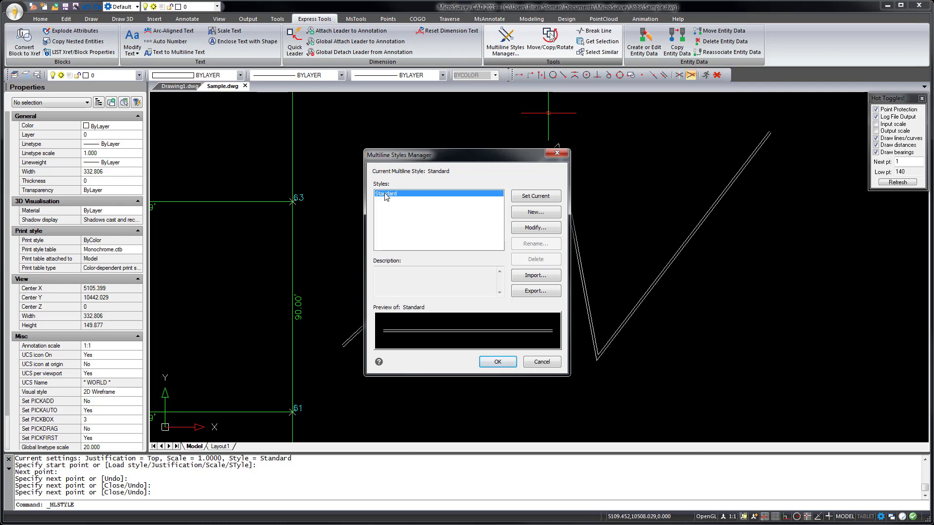
pyautogui.click(536, 227)
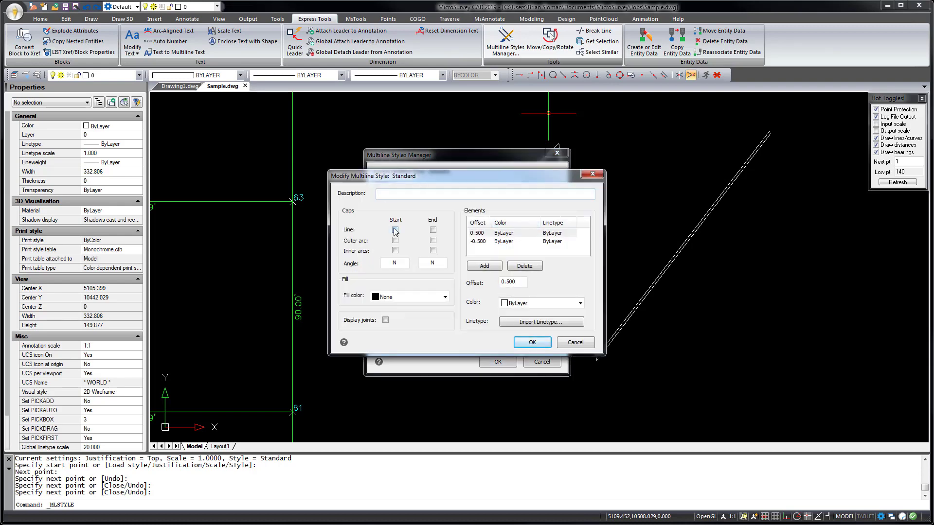
pyautogui.click(395, 230)
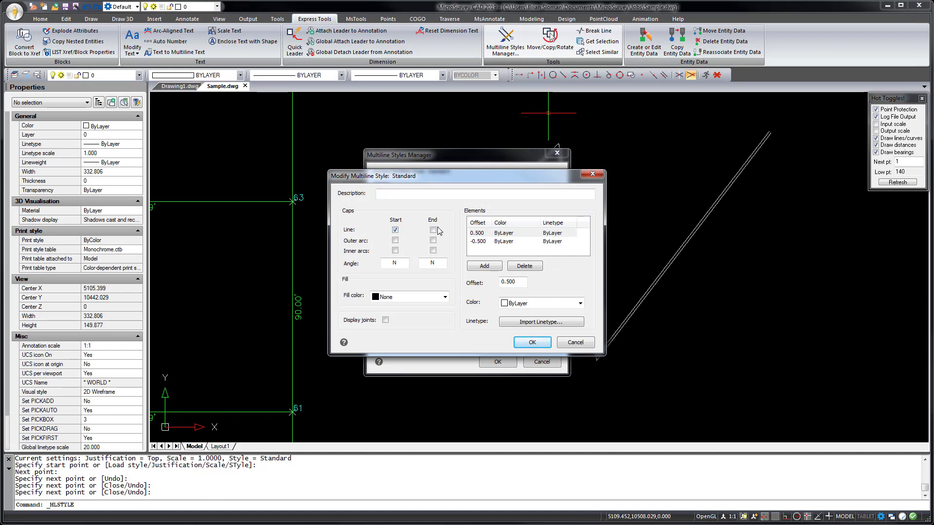
pyautogui.click(432, 230)
# Add a yellow element at offset 0.000 to the Standard multiline style and apply the style changes to the drawing
pyautogui.click(484, 267)
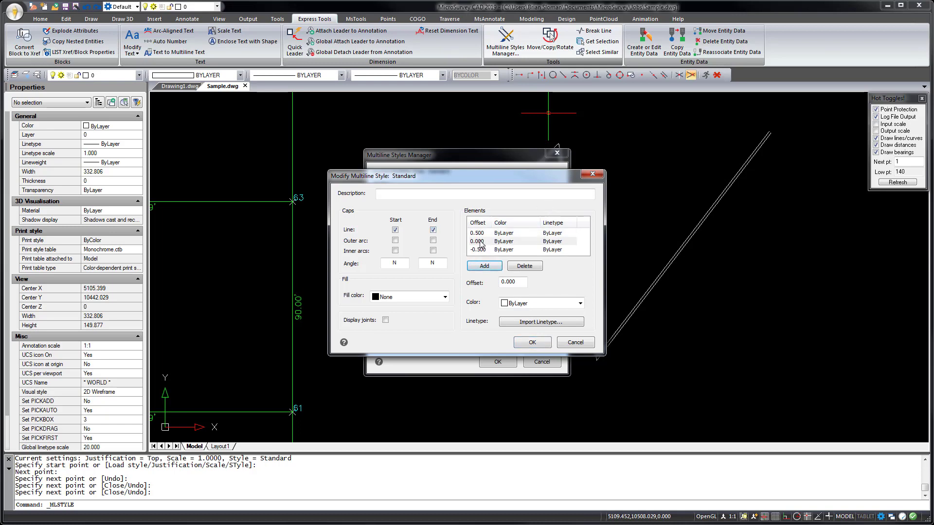
pyautogui.click(485, 241)
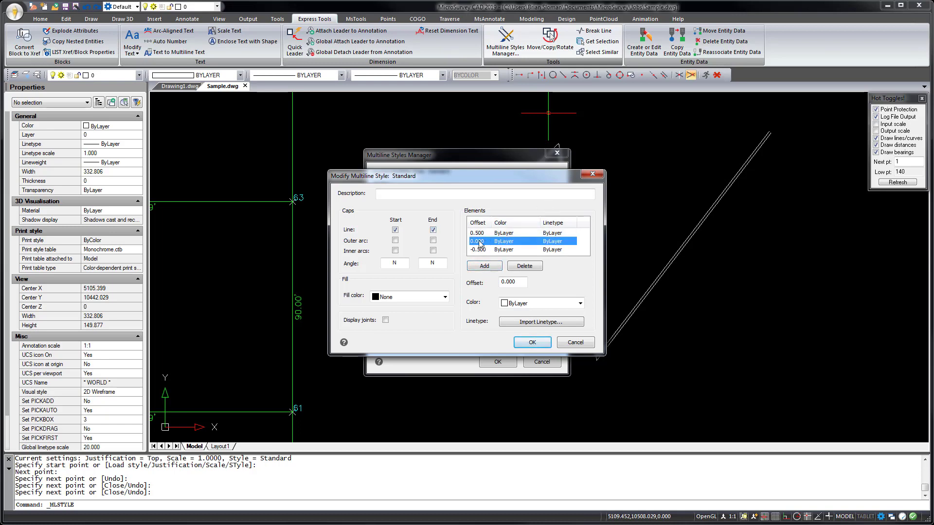
pyautogui.click(525, 303)
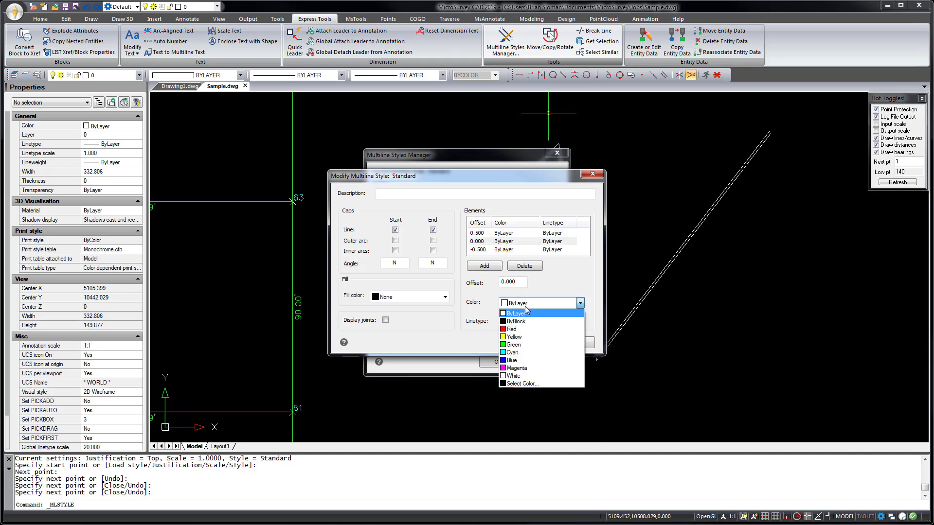
pyautogui.click(522, 337)
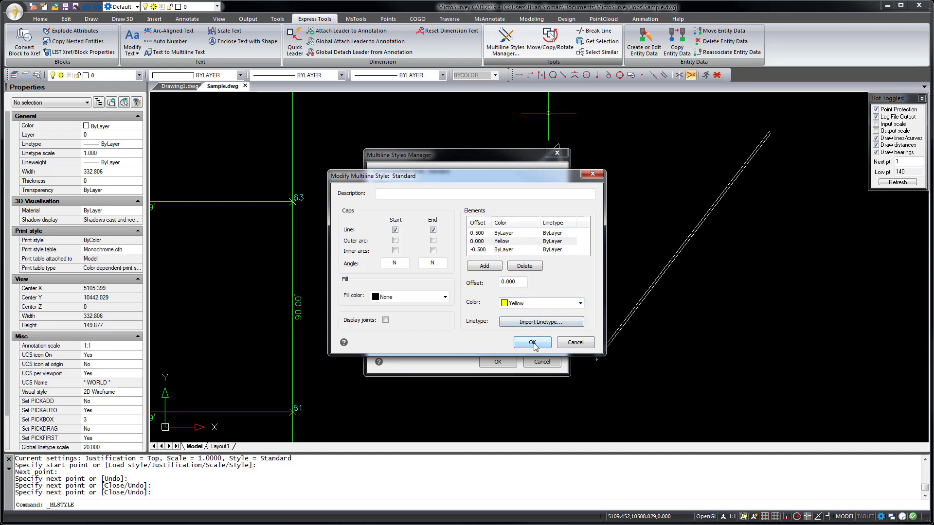
pyautogui.click(533, 343)
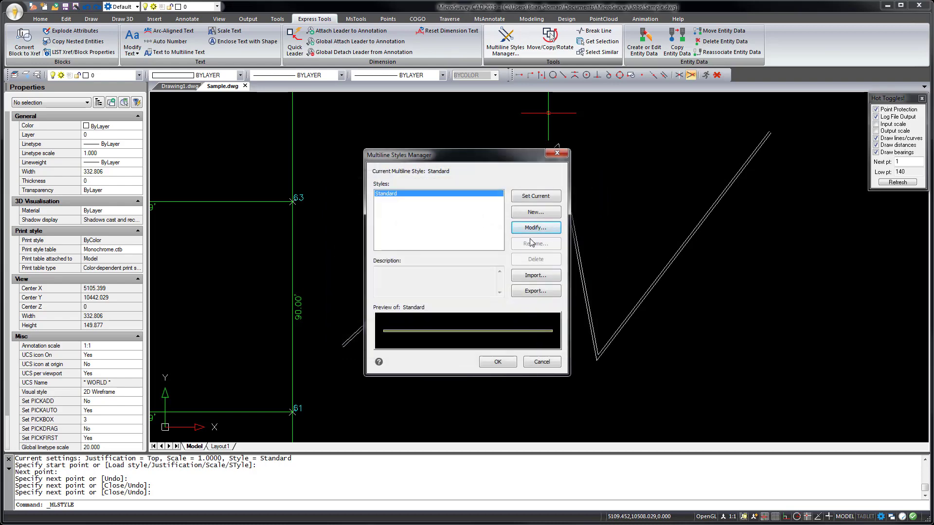
pyautogui.click(499, 361)
pyautogui.scroll(6, 353, 339)
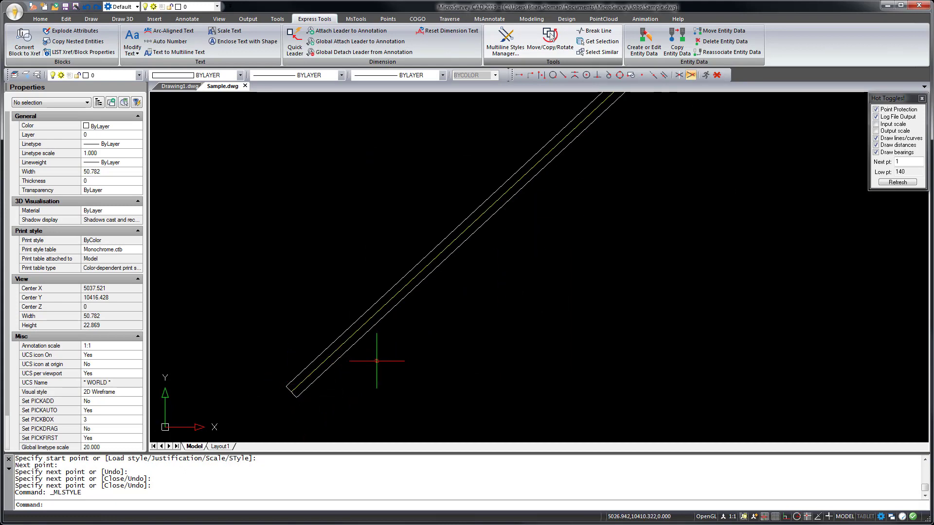
pyautogui.scroll(-7, 336, 371)
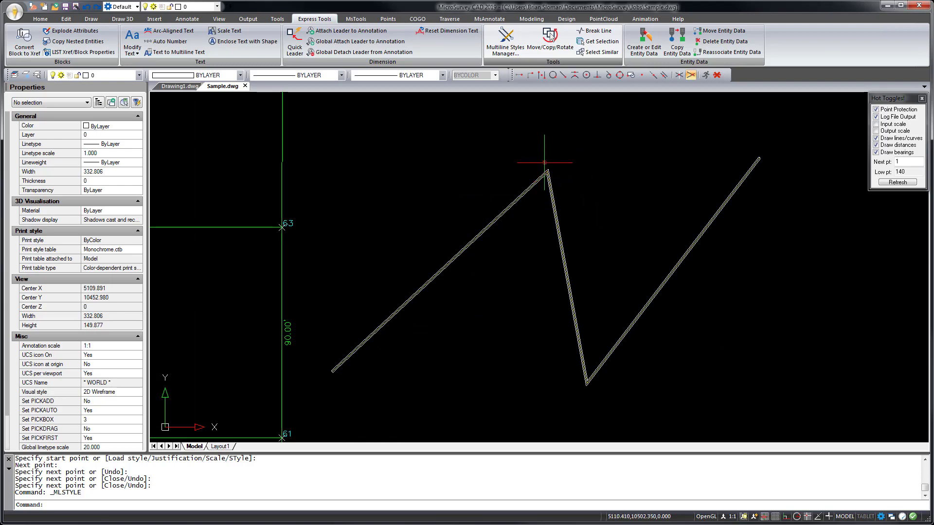
pyautogui.click(94, 21)
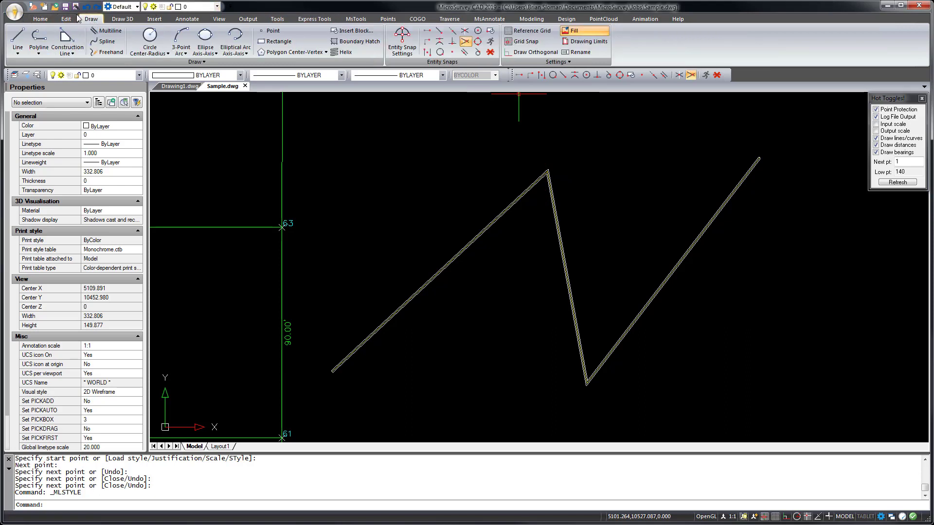
pyautogui.click(66, 57)
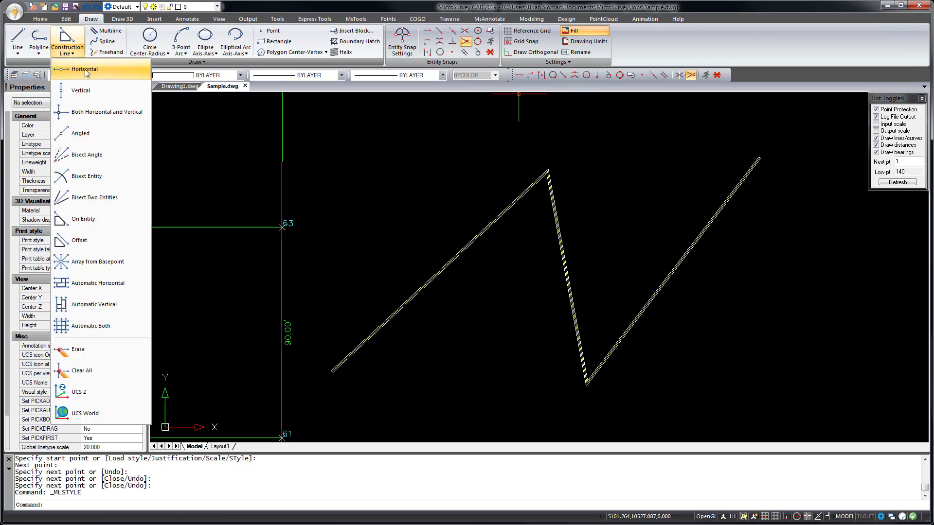
pyautogui.click(80, 72)
pyautogui.scroll(-2, 560, 208)
pyautogui.scroll(-3, 560, 208)
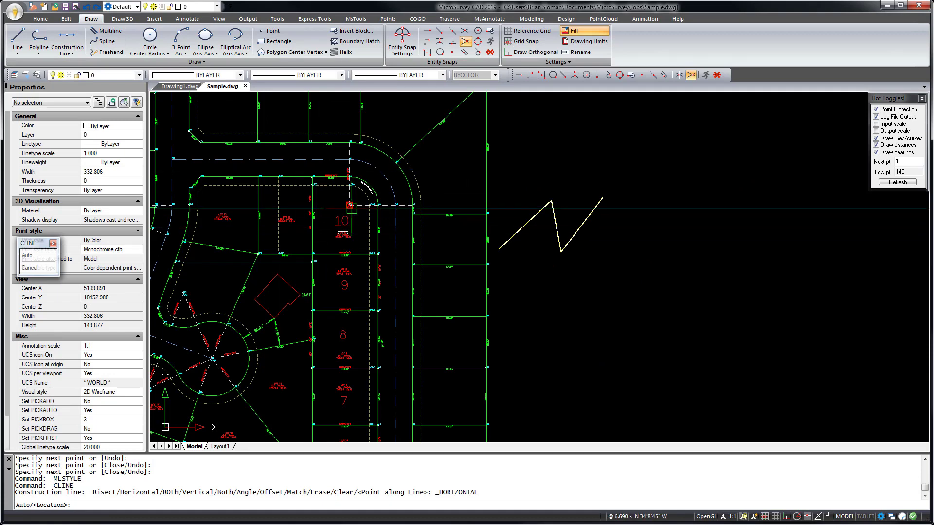
pyautogui.scroll(-4, 647, 234)
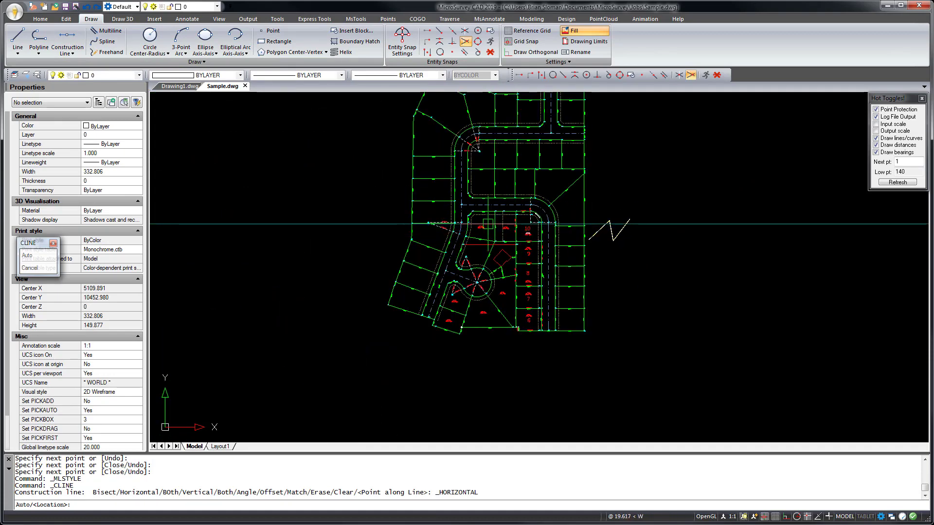
pyautogui.scroll(3, 553, 241)
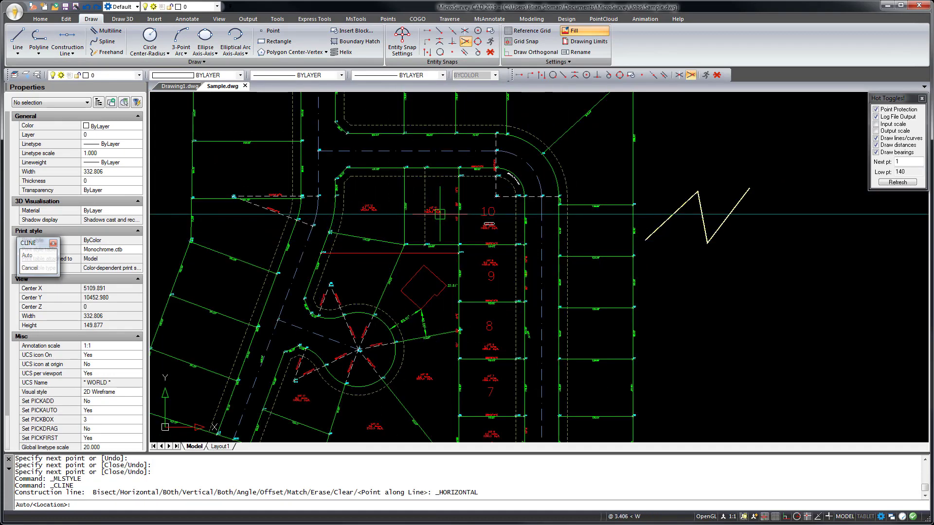
pyautogui.click(30, 268)
# Place both a horizontal and a vertical construction line through the northernmost corner of the red building outline
pyautogui.click(68, 53)
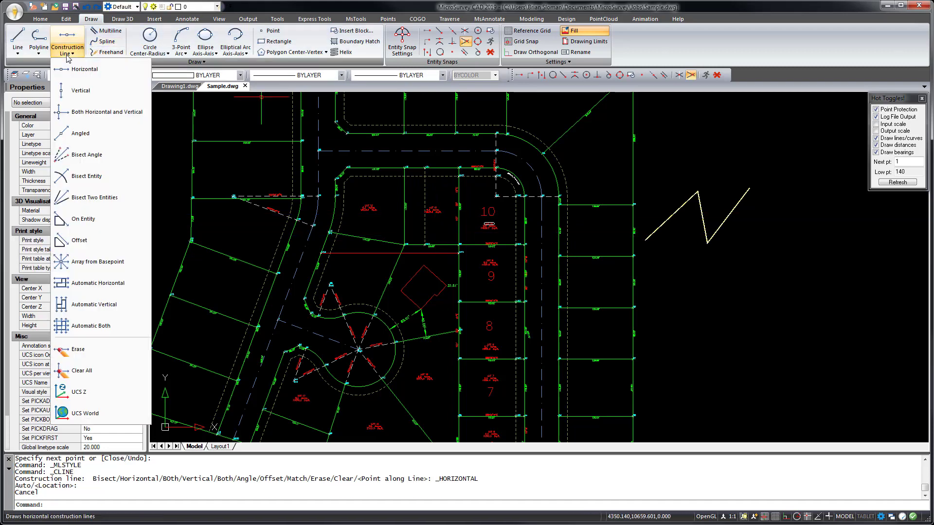
pyautogui.click(93, 113)
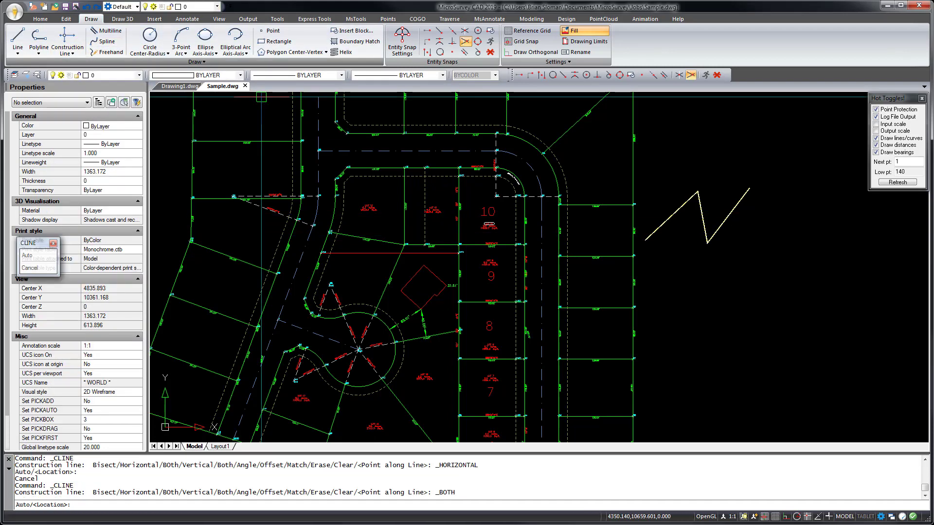
pyautogui.click(423, 265)
pyautogui.scroll(2, 438, 276)
pyautogui.scroll(2, 437, 278)
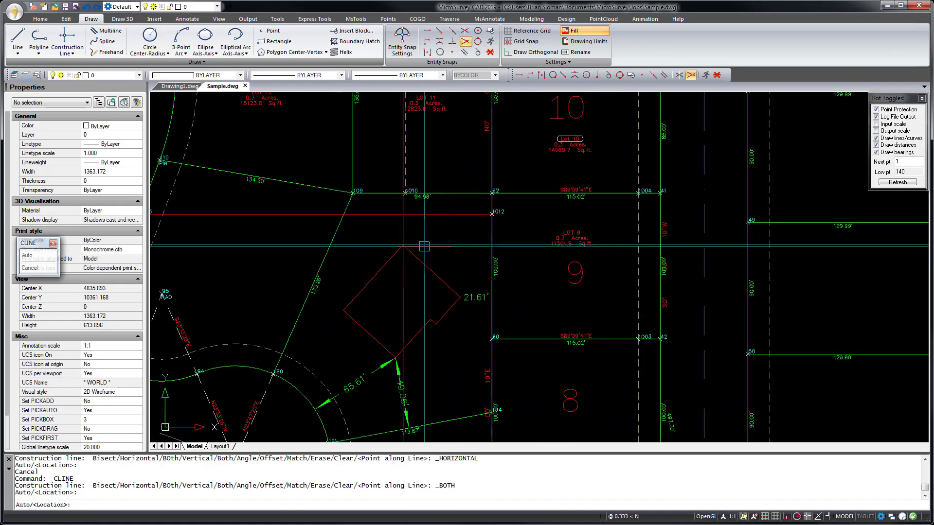
pyautogui.press('Return')
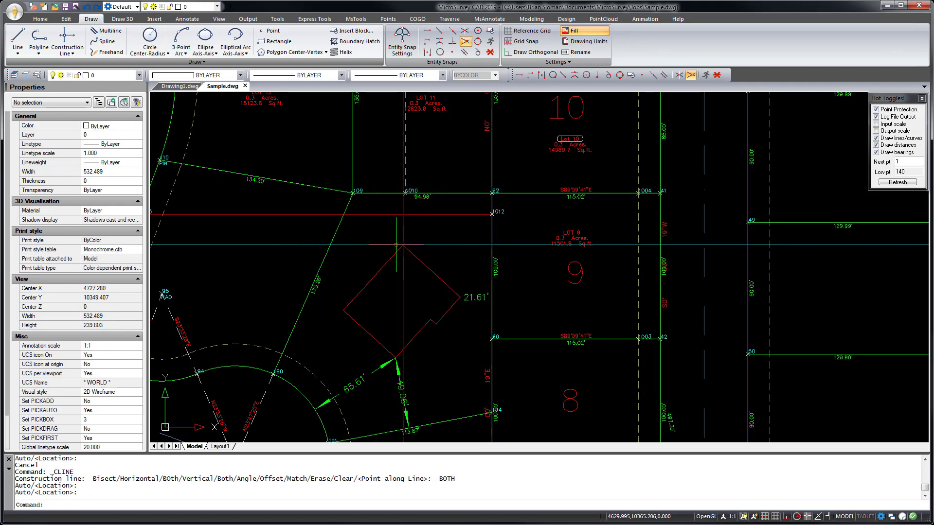
# Examine how far the two construction lines extend across the drawing and check the horizontal one's properties
pyautogui.scroll(3, 396, 242)
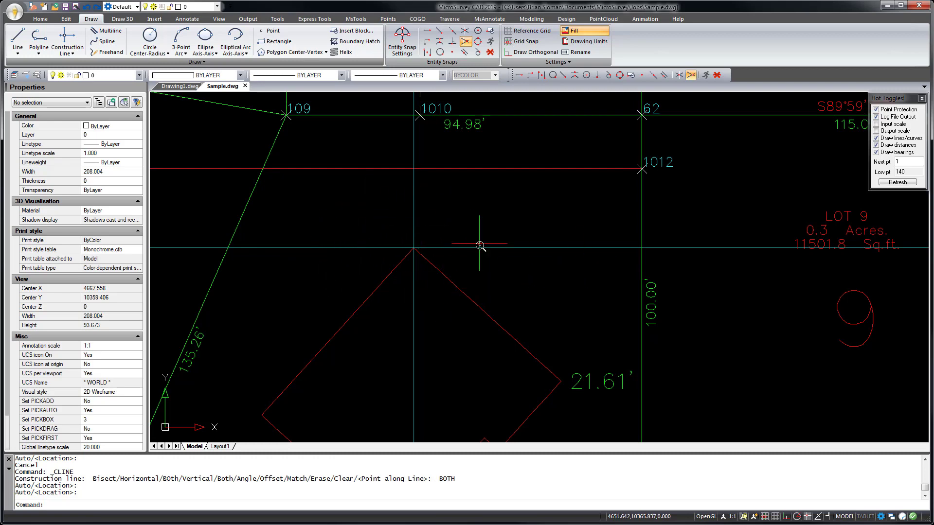
pyautogui.scroll(-6, 515, 269)
pyautogui.scroll(-5, 515, 269)
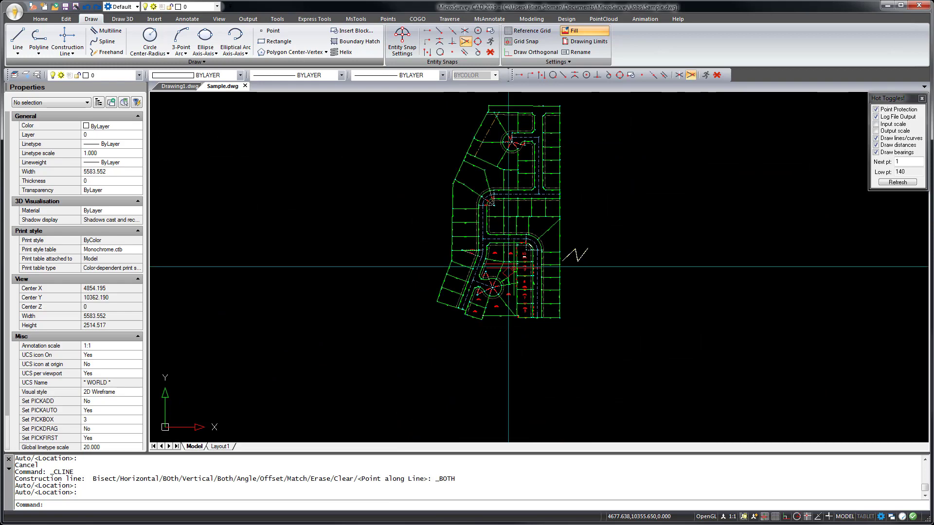
pyautogui.scroll(-2, 515, 273)
pyautogui.scroll(4, 510, 268)
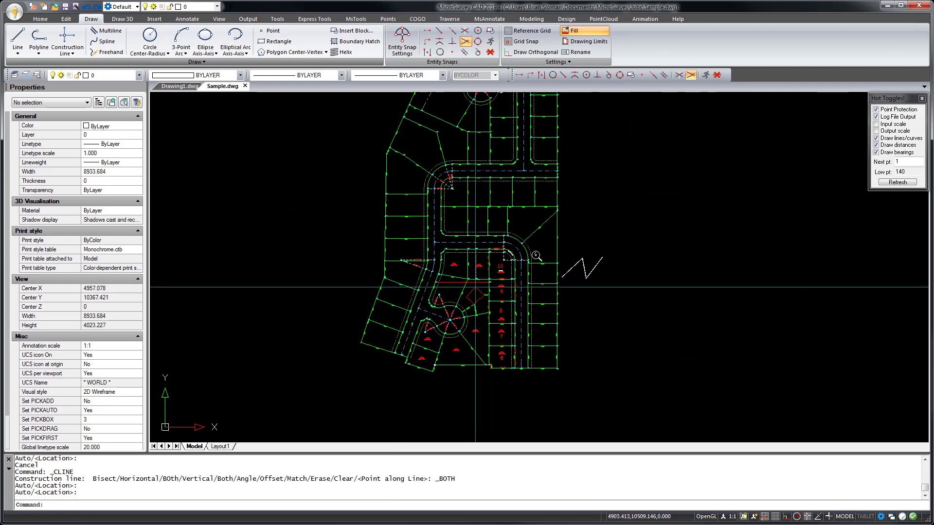
pyautogui.scroll(2, 382, 340)
pyautogui.scroll(6, 382, 340)
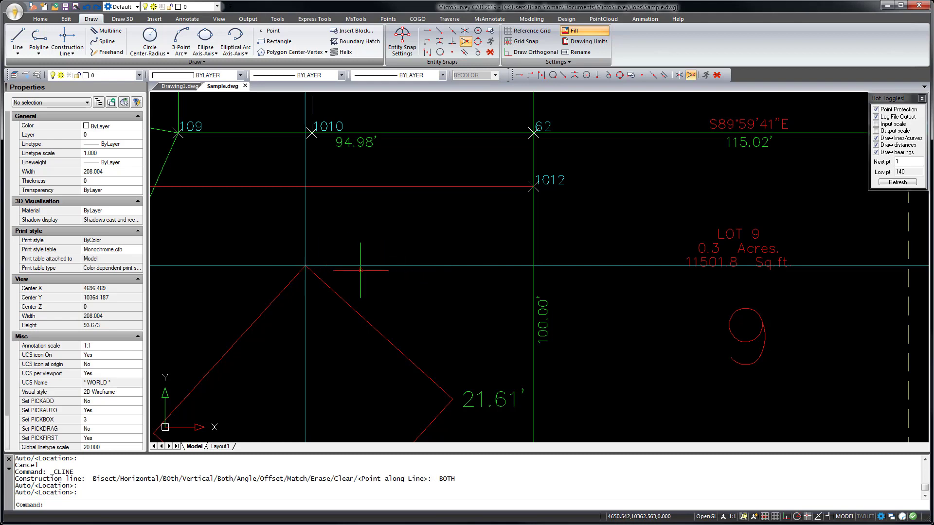
pyautogui.click(383, 272)
pyautogui.click(312, 224)
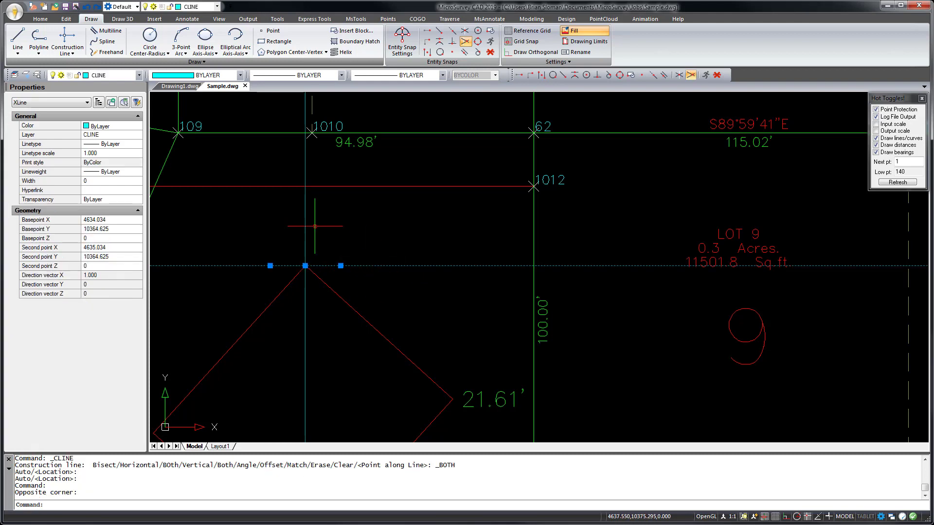
pyautogui.press('Escape')
# Add an On Entity construction line along the northwest side of the red building outline
pyautogui.click(67, 51)
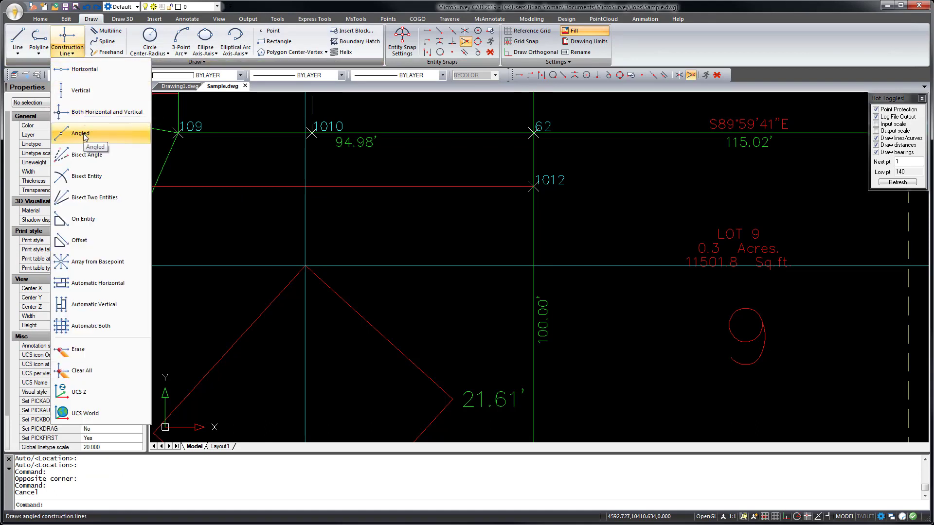
pyautogui.click(91, 220)
pyautogui.scroll(-4, 488, 249)
pyautogui.click(385, 292)
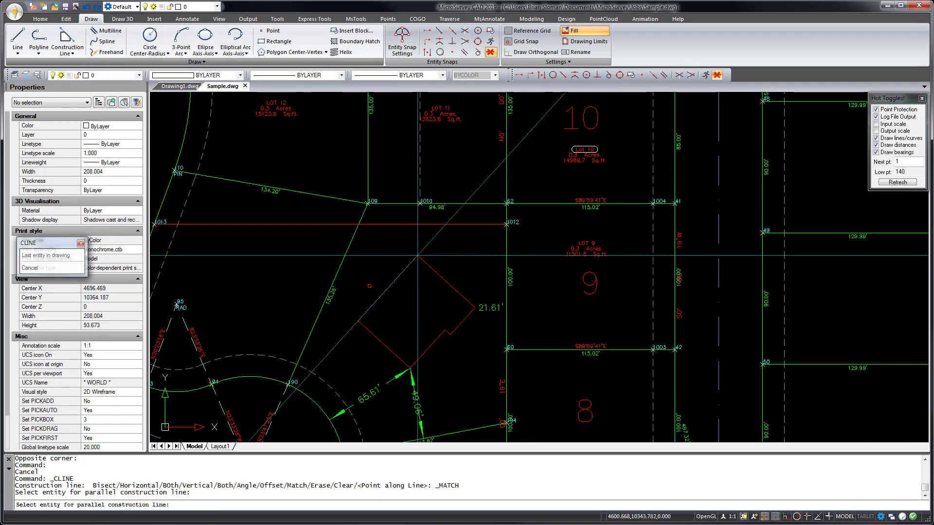
pyautogui.scroll(-5, 337, 364)
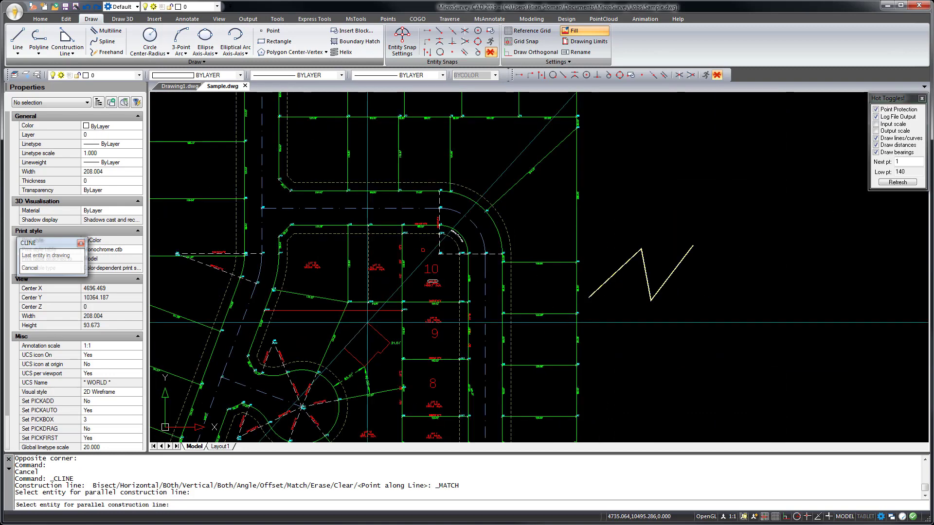
pyautogui.press('Escape')
# Add a Bisect Entity construction line through the outer green arc of the road curve northeast of Lot 10
pyautogui.click(71, 54)
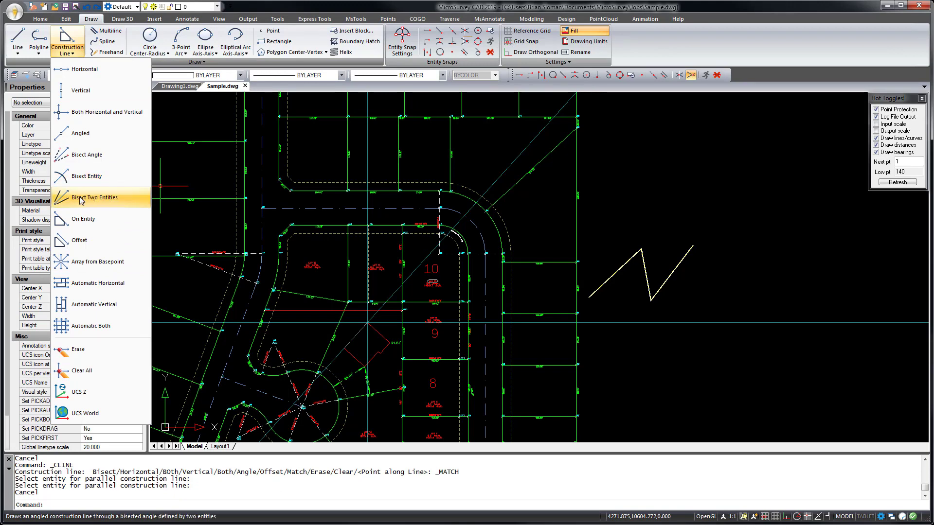
pyautogui.click(83, 179)
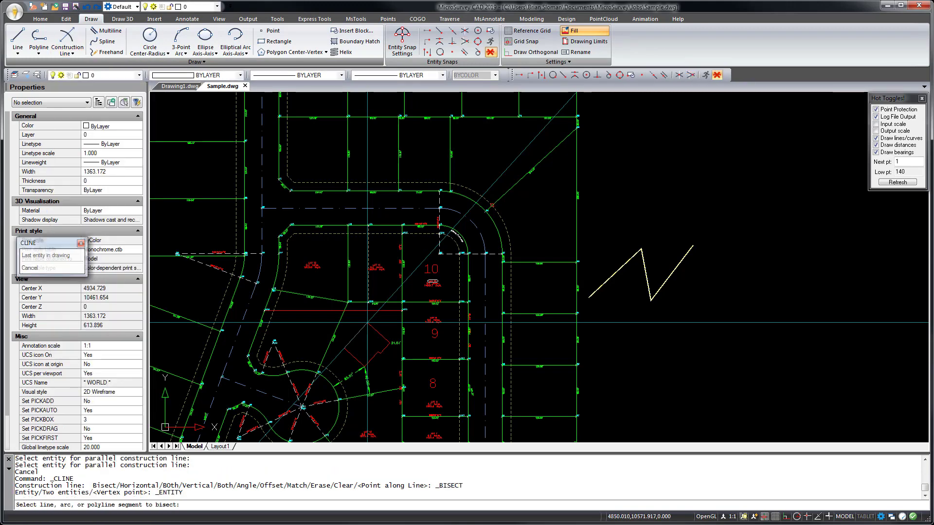
pyautogui.click(474, 209)
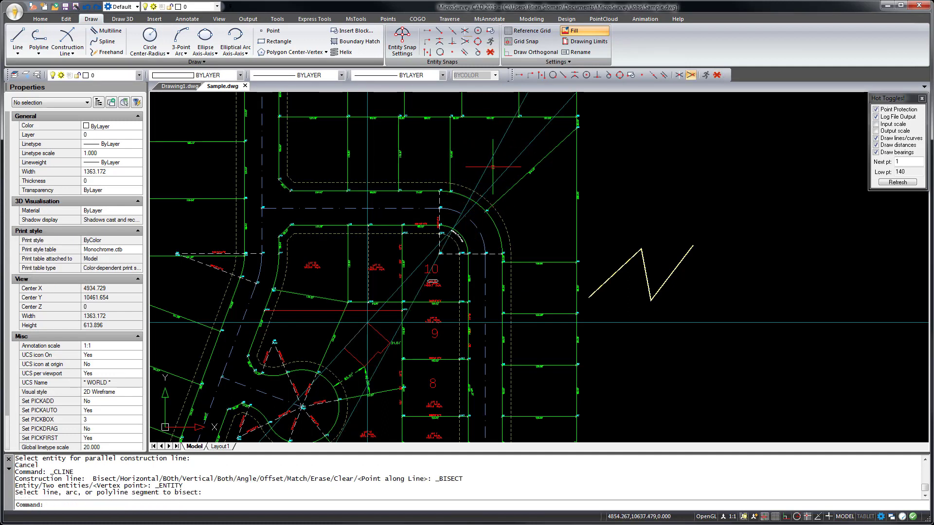
pyautogui.press('Escape')
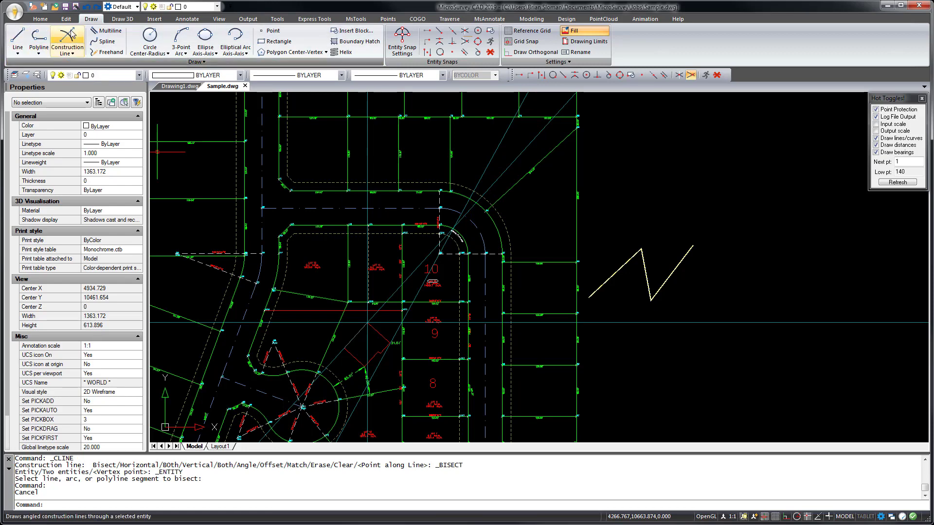
# Draw a rectangular facet model box in the empty area east of the lots, picking its corners and height freehand
pyautogui.click(123, 19)
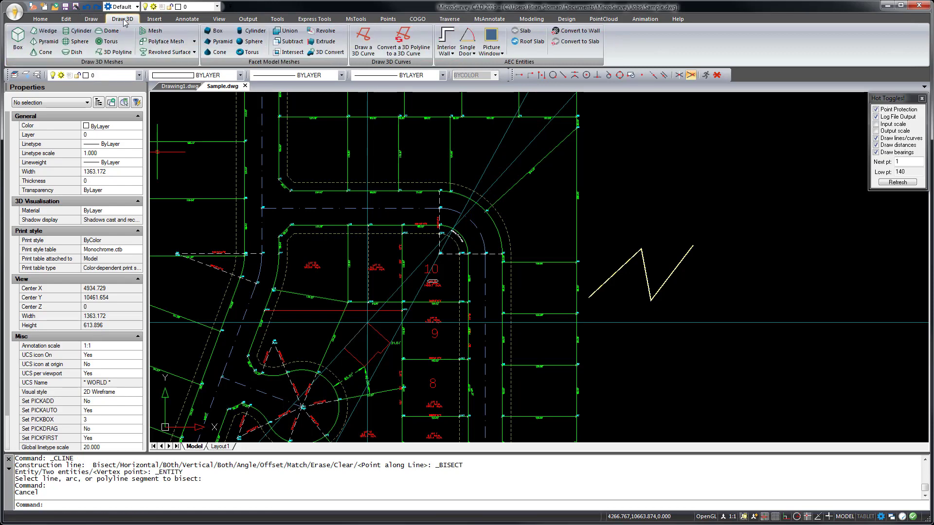
pyautogui.click(220, 34)
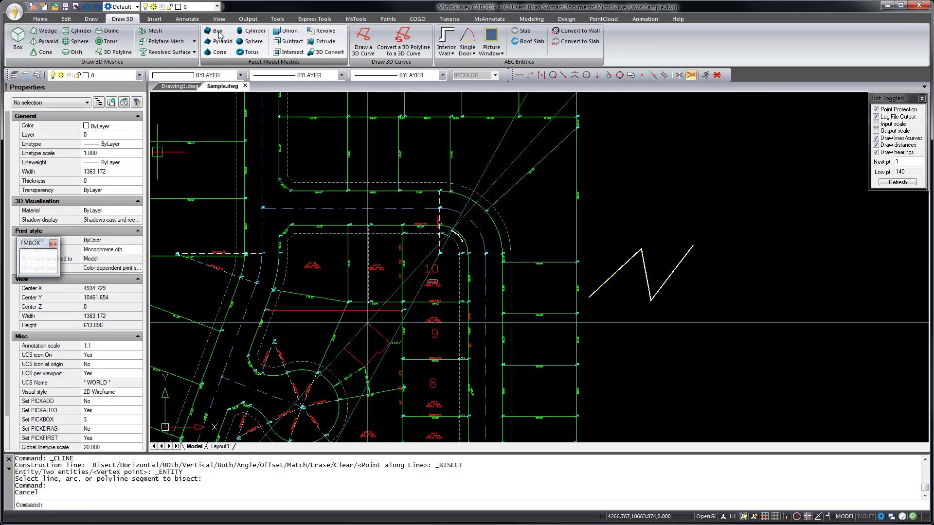
pyautogui.scroll(-2, 643, 291)
pyautogui.scroll(4, 722, 365)
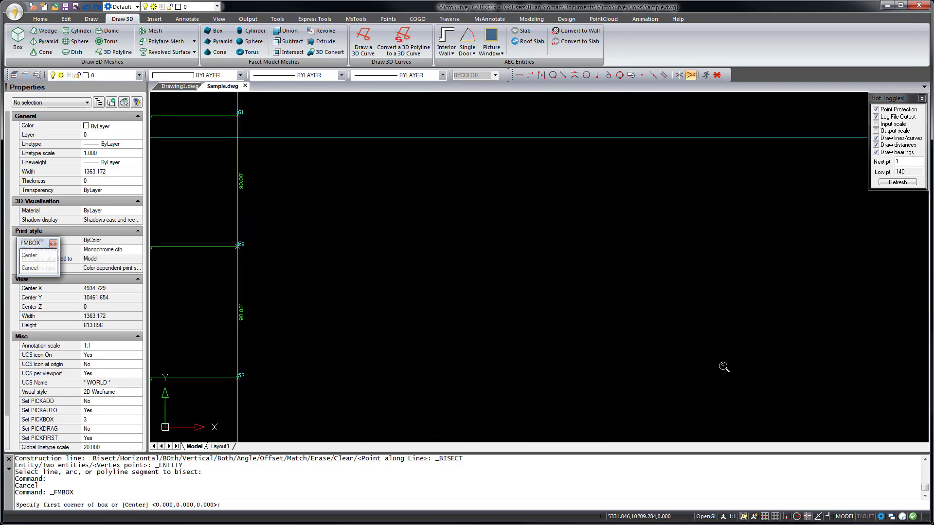
pyautogui.click(471, 256)
pyautogui.click(621, 345)
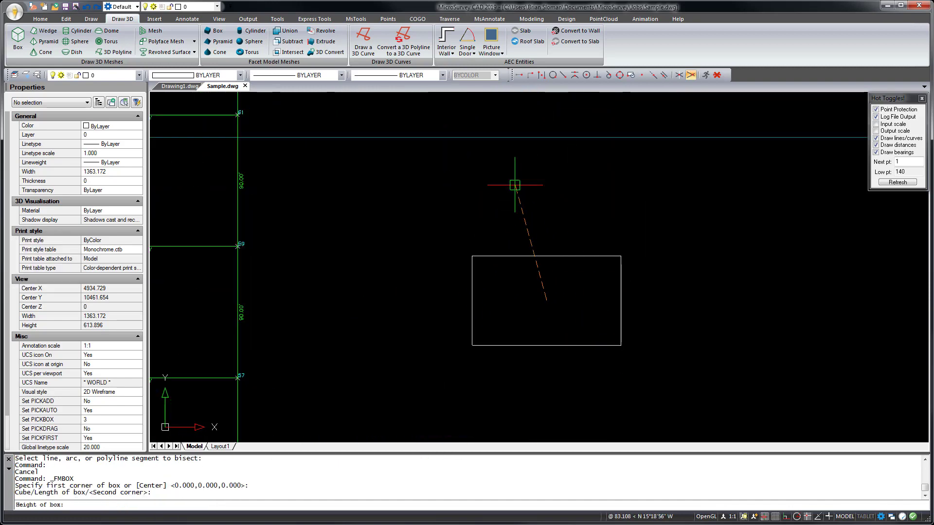
pyautogui.click(541, 165)
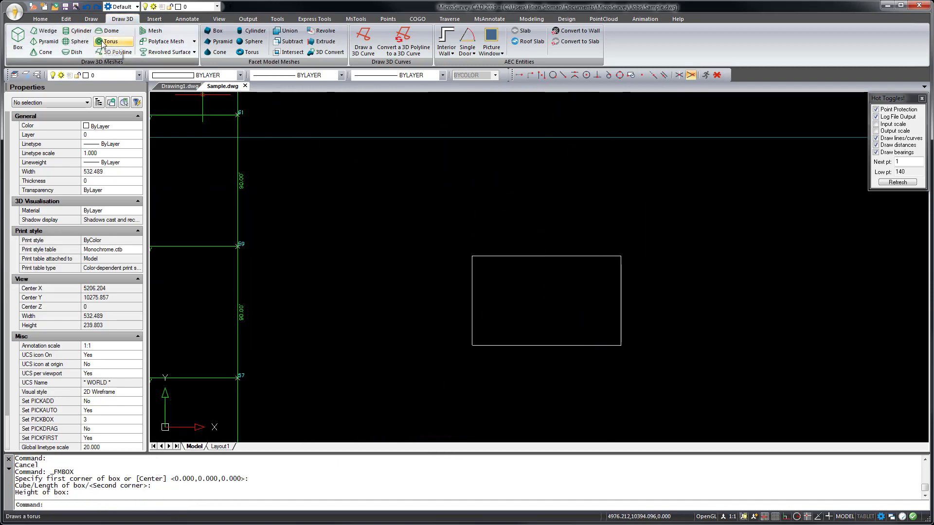
# Draw a facet model cylinder centered near the box's northeast corner, picking its radius and height freehand
pyautogui.click(252, 31)
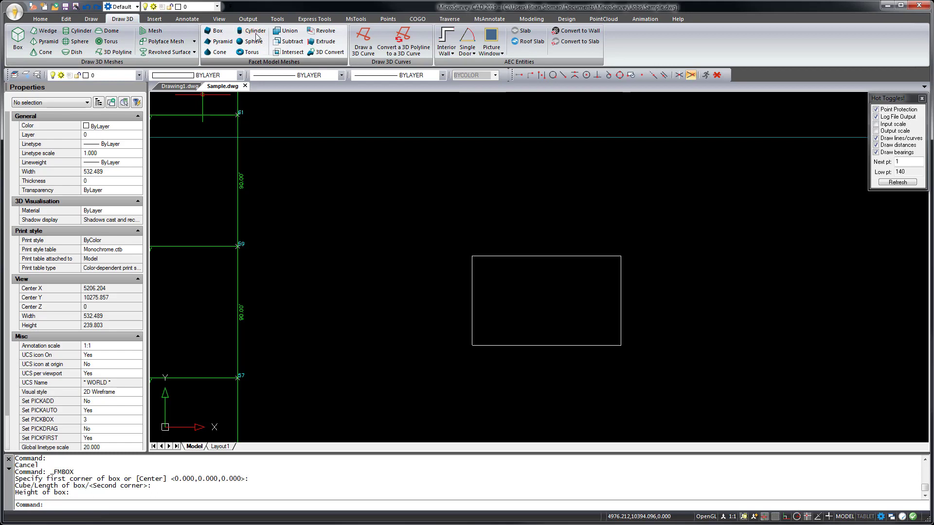
pyautogui.click(627, 251)
pyautogui.click(693, 247)
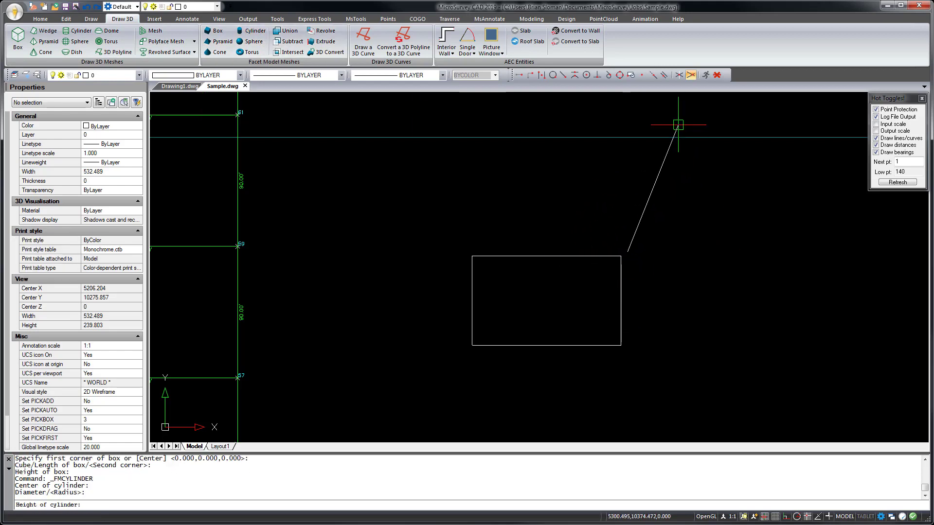
pyautogui.click(691, 99)
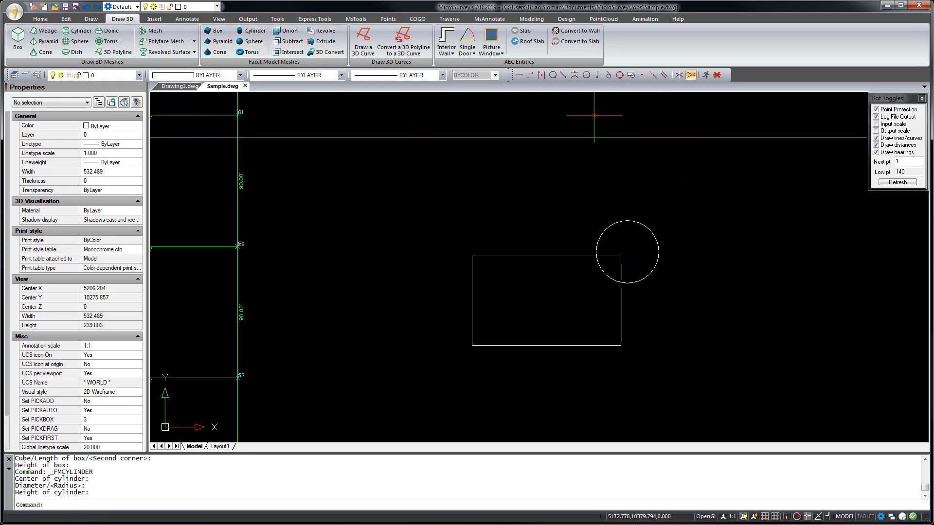
# Draw two facet model spheres of similar size, one near the box's southwest corner and one on its southeast corner
pyautogui.click(251, 42)
pyautogui.click(475, 339)
pyautogui.click(487, 373)
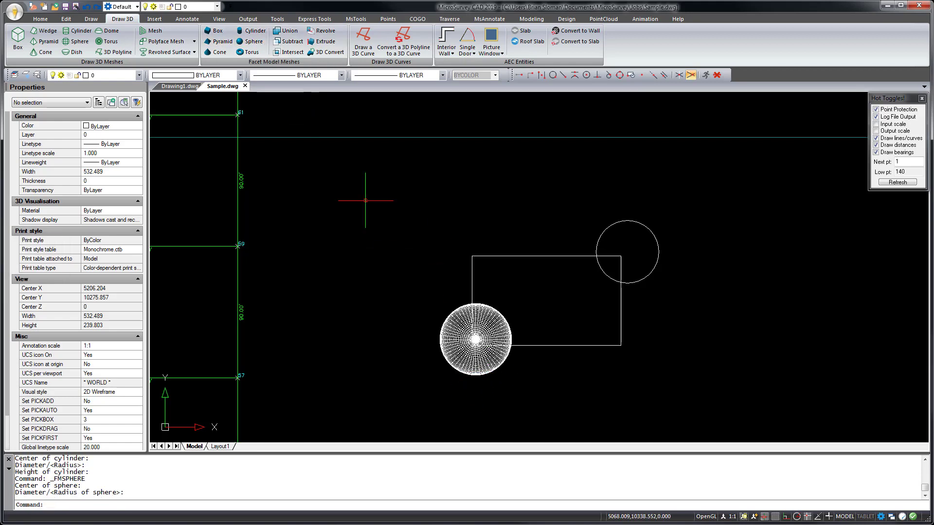
pyautogui.click(252, 41)
pyautogui.click(622, 345)
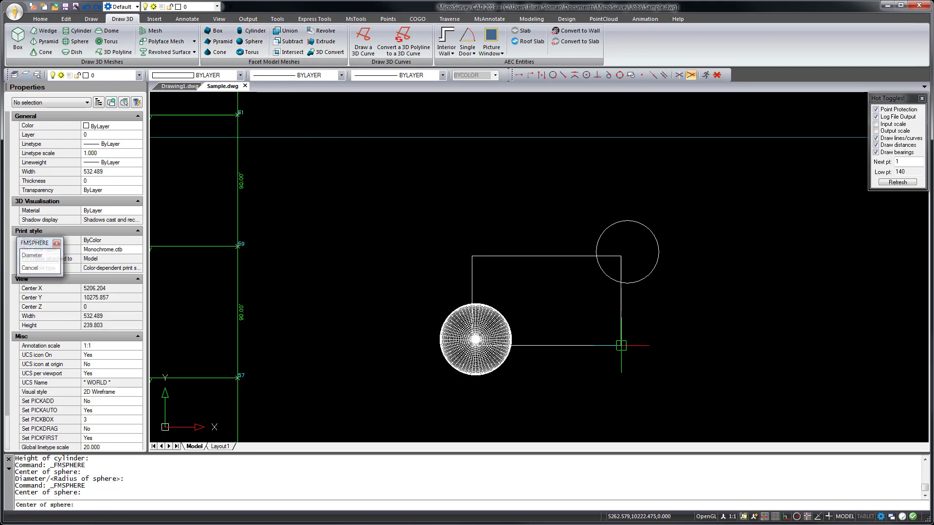
pyautogui.click(646, 370)
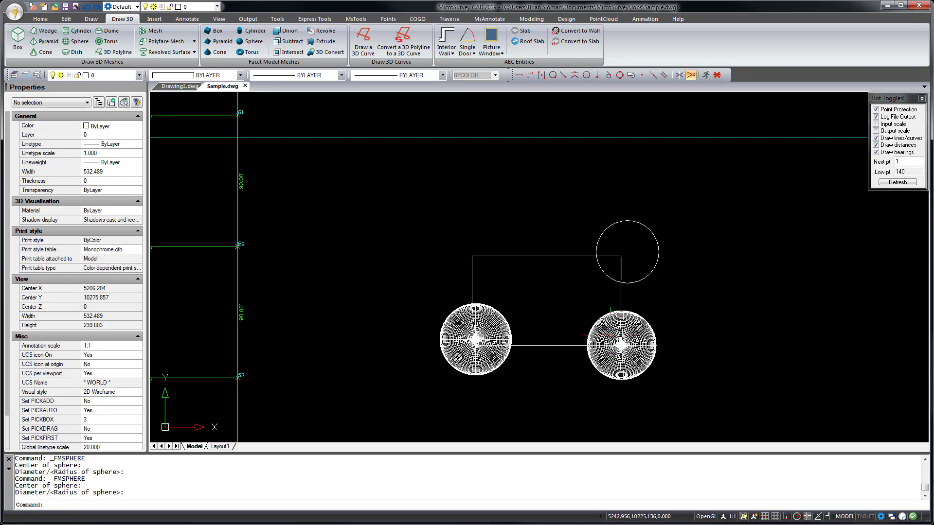
# Show the facet models in a tilted 3D view and erase the zigzag multiline together with the horizontal construction line
pyautogui.keyDown('shift'); pyautogui.moveTo(590, 343); pyautogui.dragTo(548, 275, button='middle'); pyautogui.keyUp('shift')
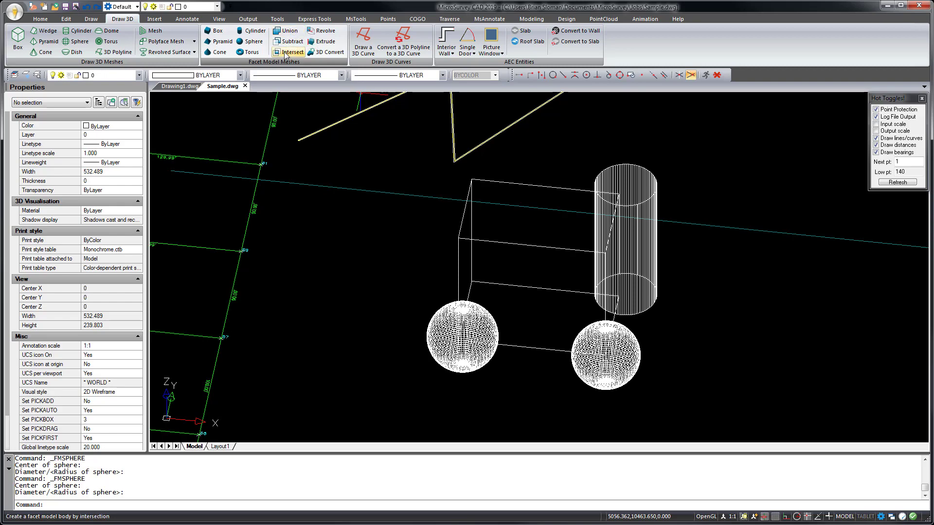
pyautogui.scroll(-3, 378, 234)
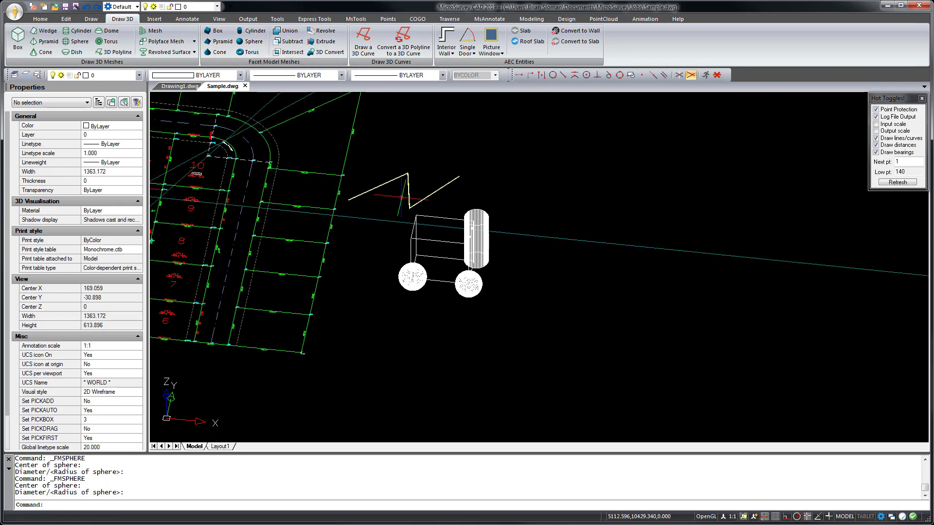
pyautogui.scroll(1, 394, 246)
pyautogui.click(401, 250)
pyautogui.click(375, 151)
pyautogui.write('e')
pyautogui.press('Return')
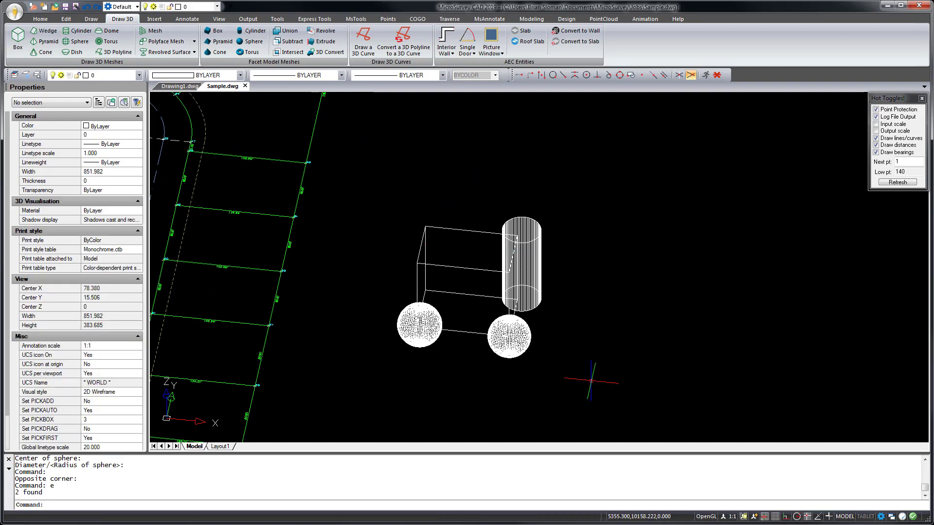
# Union the facet model box and cylinder into one body, and select it briefly to check the merged shape
pyautogui.scroll(2, 531, 325)
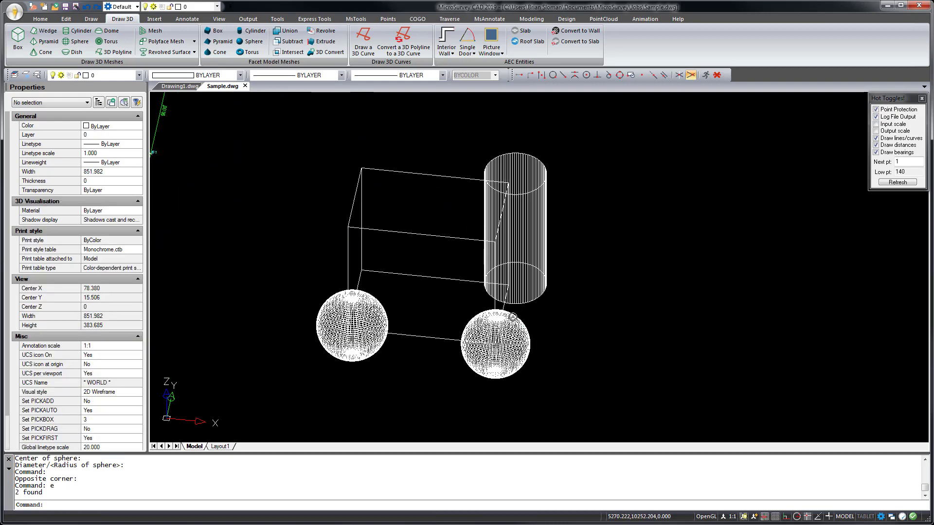
pyautogui.click(285, 32)
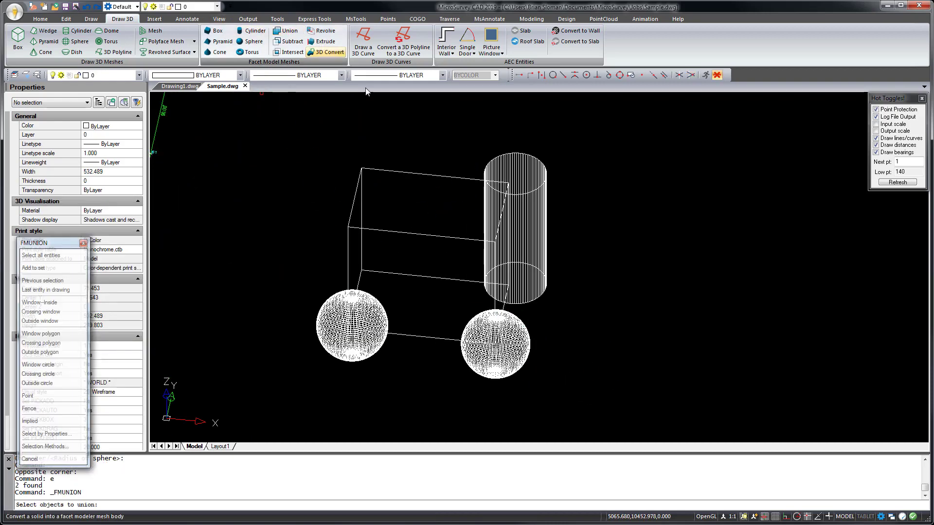
pyautogui.click(455, 177)
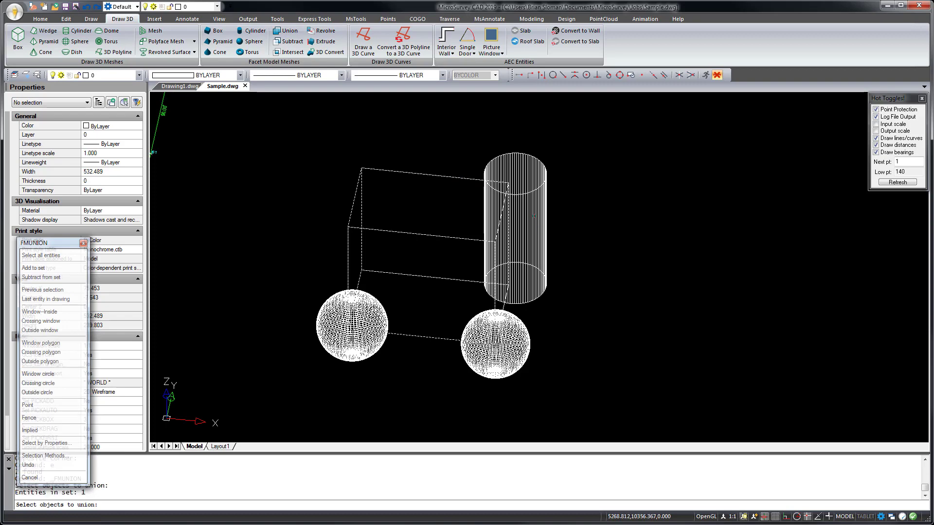
pyautogui.click(530, 216)
pyautogui.press('Return')
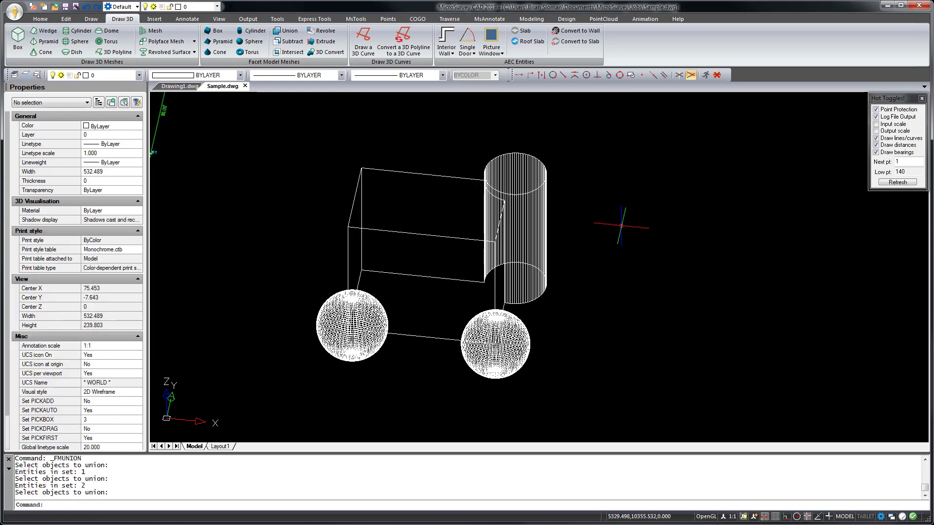
pyautogui.moveTo(513, 253)
pyautogui.keyDown('shift'); pyautogui.mouseDown(button='middle')
pyautogui.moveTo(526, 314)
pyautogui.moveTo(515, 291)
pyautogui.moveTo(486, 272)
pyautogui.moveTo(493, 246)
pyautogui.mouseUp(button='middle'); pyautogui.keyUp('shift')
pyautogui.scroll(3, 497, 312)
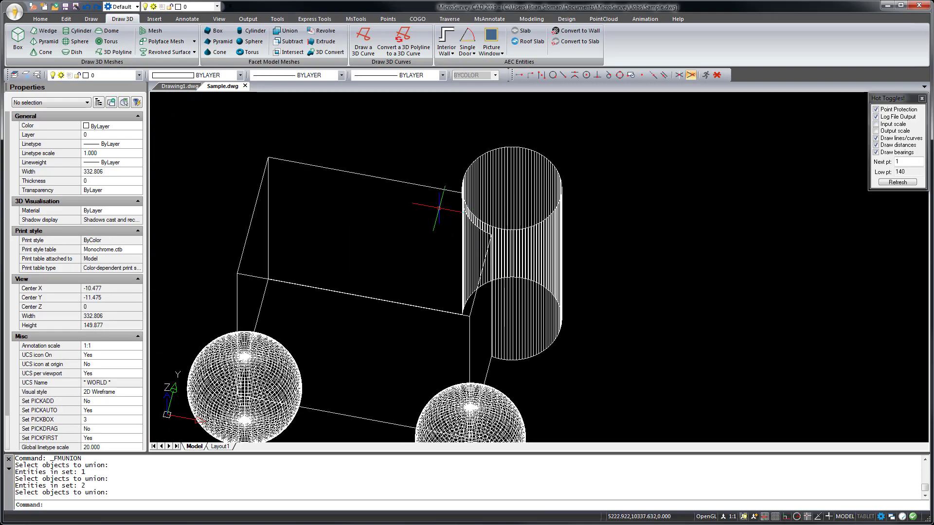
pyautogui.click(434, 187)
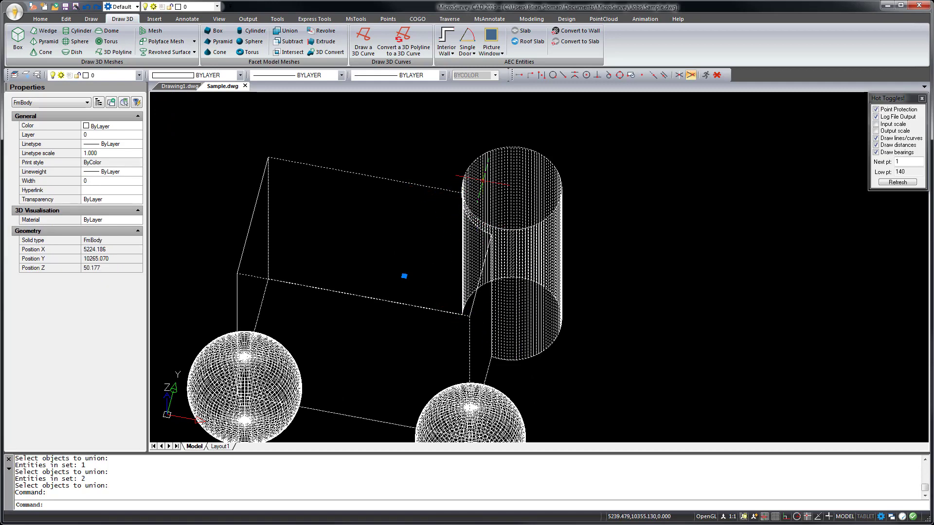
pyautogui.press('Escape')
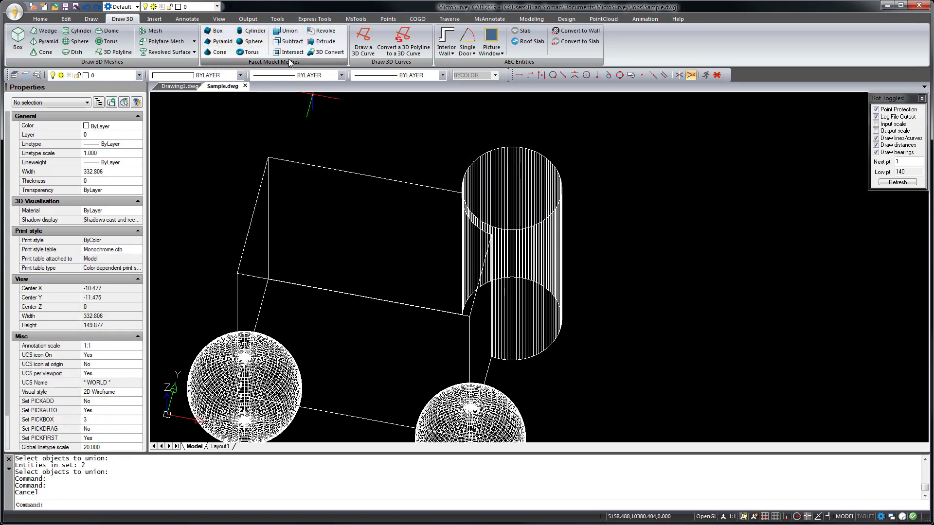
# Subtract the sphere at the southwest corner from the combined box and cylinder body
pyautogui.click(292, 41)
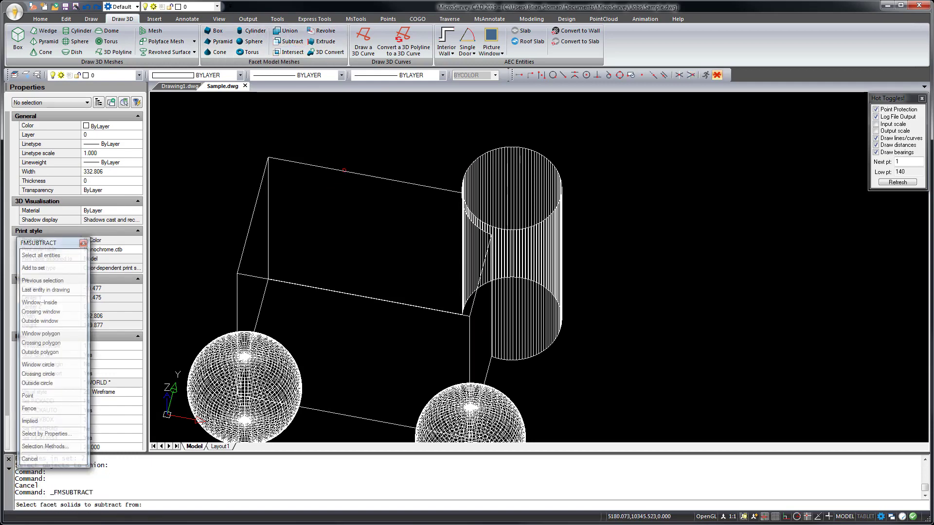
pyautogui.click(445, 192)
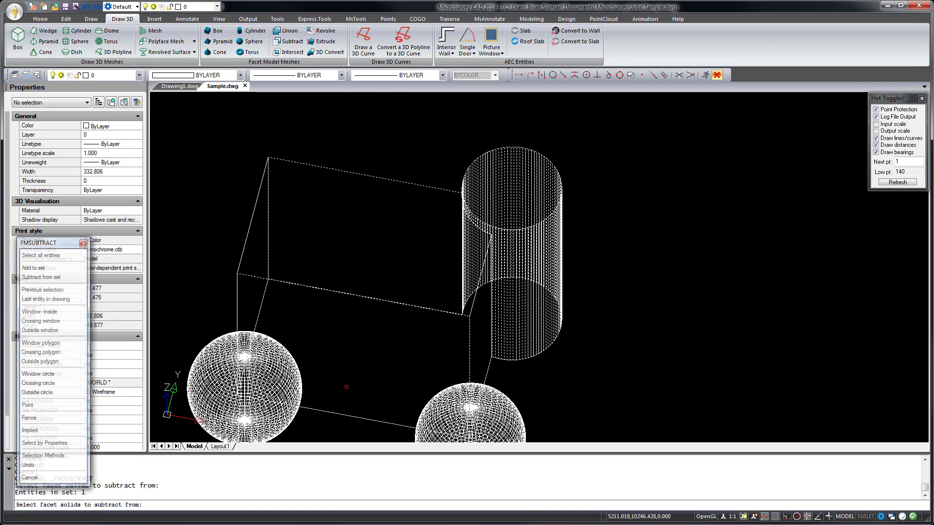
pyautogui.press('Return')
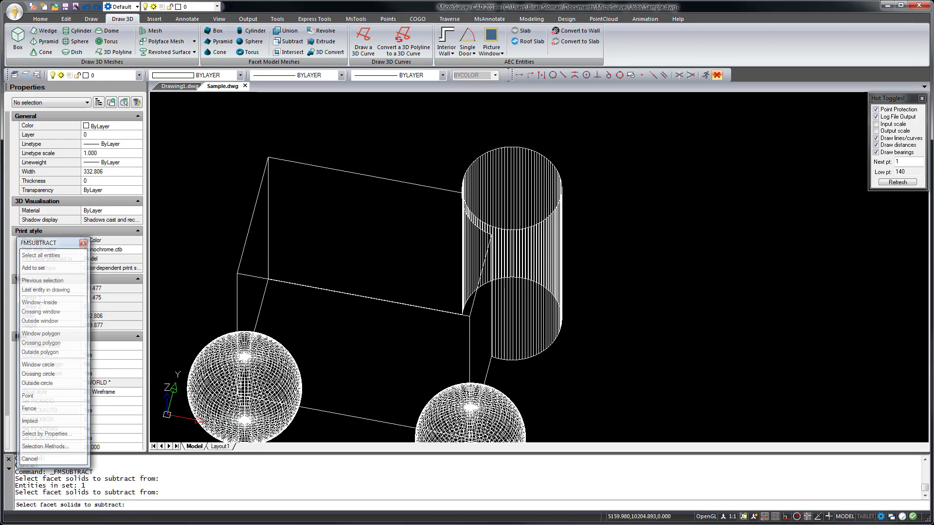
pyautogui.click(245, 389)
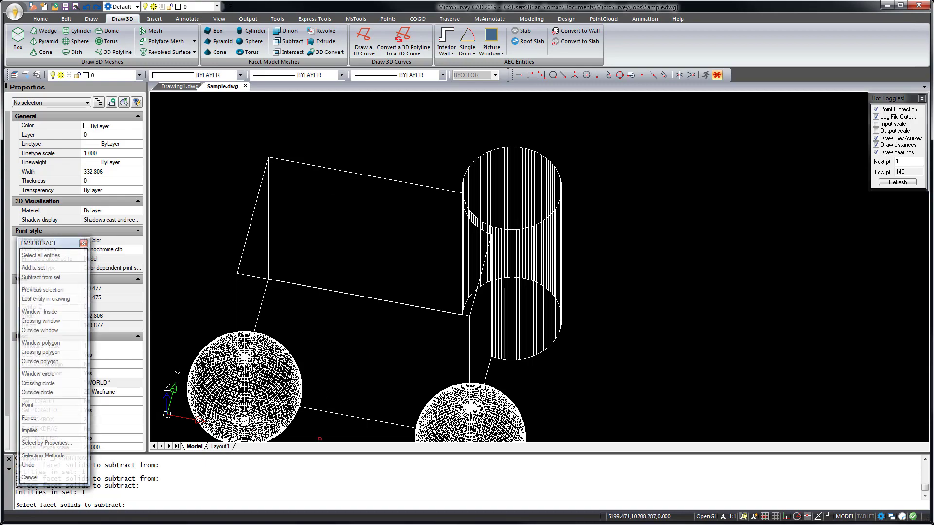
pyautogui.press('Return')
pyautogui.keyDown('shift'); pyautogui.moveTo(372, 369); pyautogui.dragTo(431, 206, button='middle'); pyautogui.keyUp('shift')
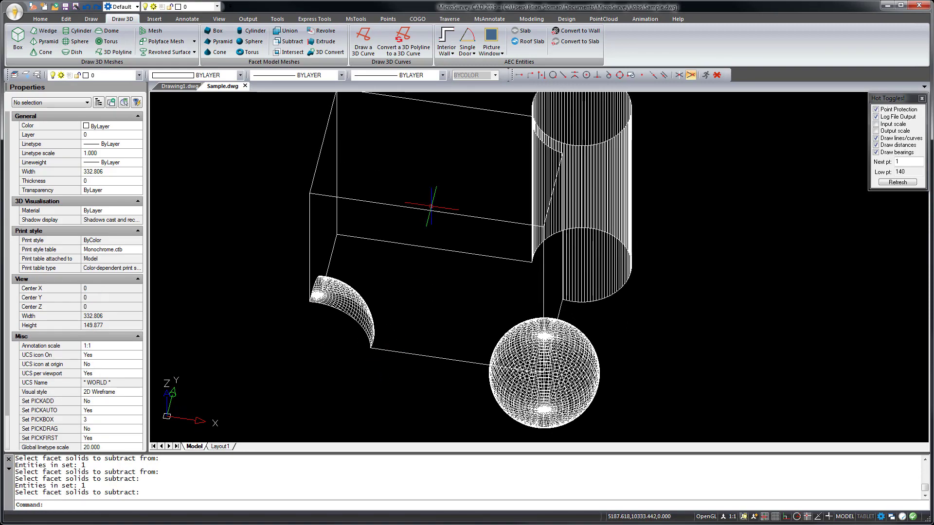
# Intersect the combined body with the remaining sphere at its southeast corner, and look at the resulting piece
pyautogui.click(288, 52)
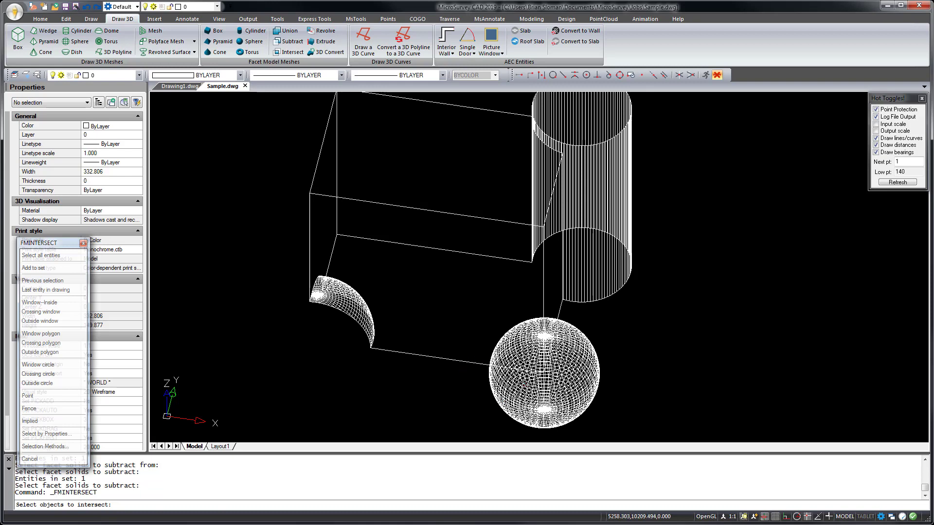
pyautogui.click(465, 361)
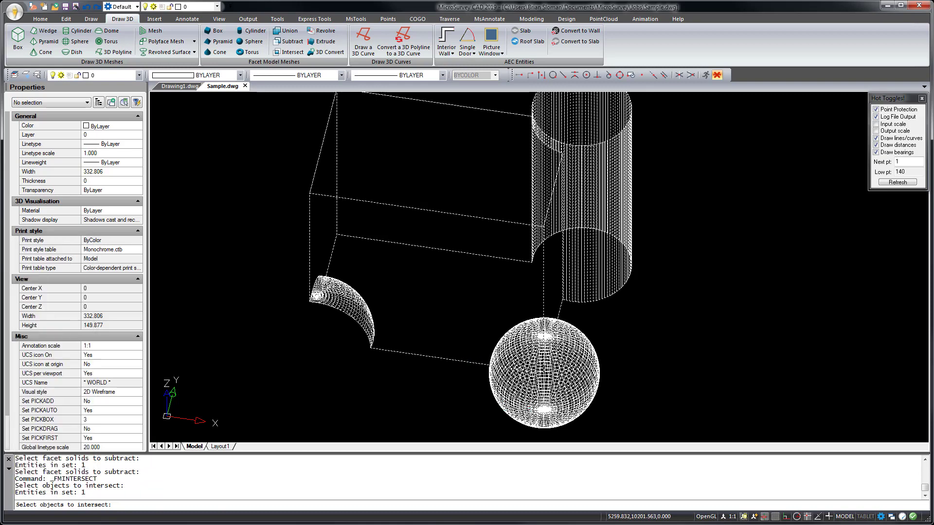
pyautogui.click(597, 374)
pyautogui.press('Return')
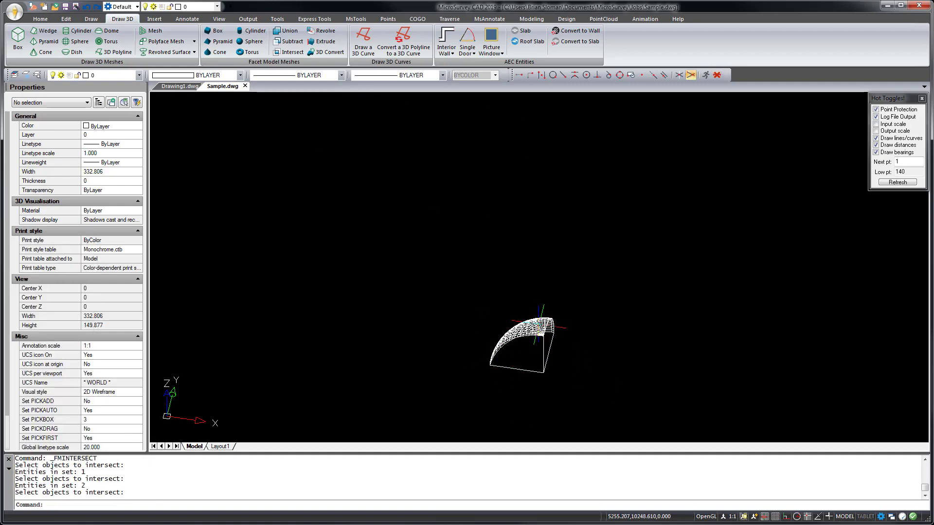
pyautogui.keyDown('shift'); pyautogui.moveTo(543, 325); pyautogui.dragTo(574, 381, button='middle'); pyautogui.keyUp('shift')
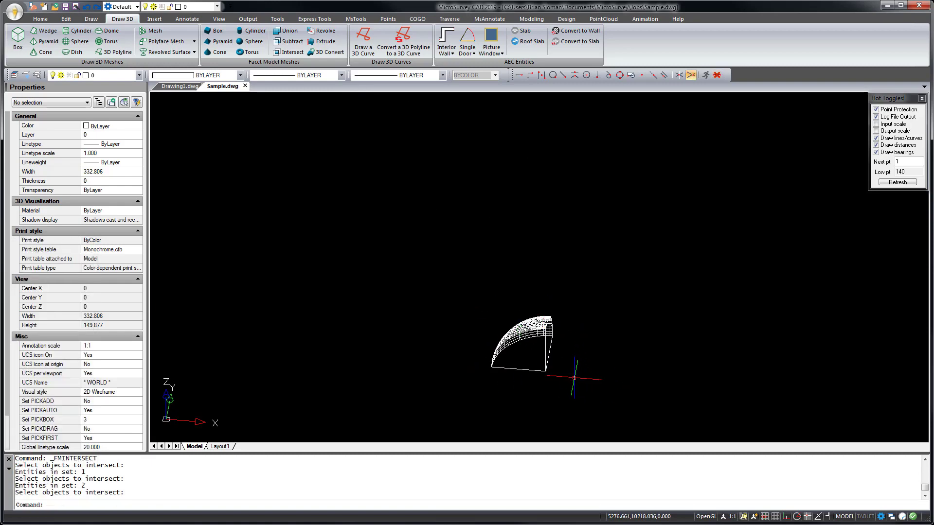
# Erase the remaining intersected facet model piece
pyautogui.click(596, 396)
pyautogui.click(436, 294)
pyautogui.write('e')
pyautogui.press('Return')
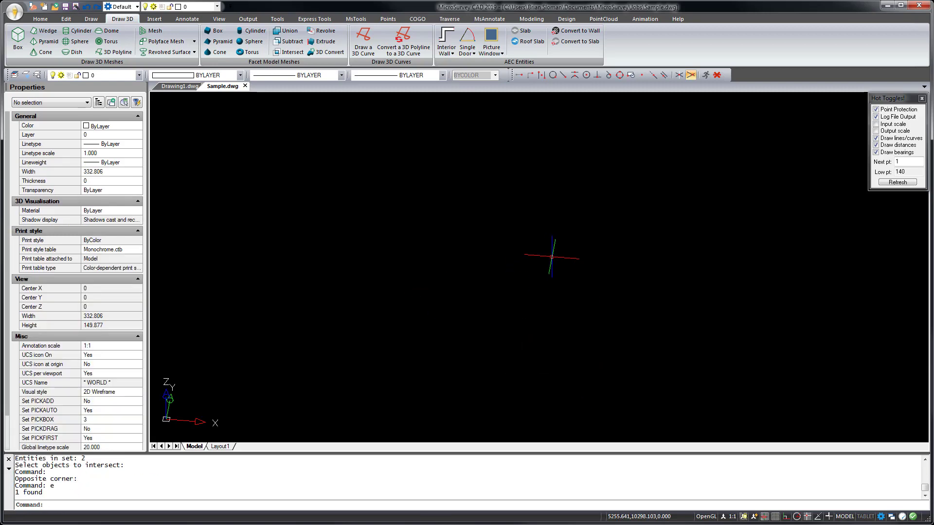
# Return the survey drawing to the plan view of the current UCS
pyautogui.scroll(-2, 555, 256)
pyautogui.scroll(-4, 618, 250)
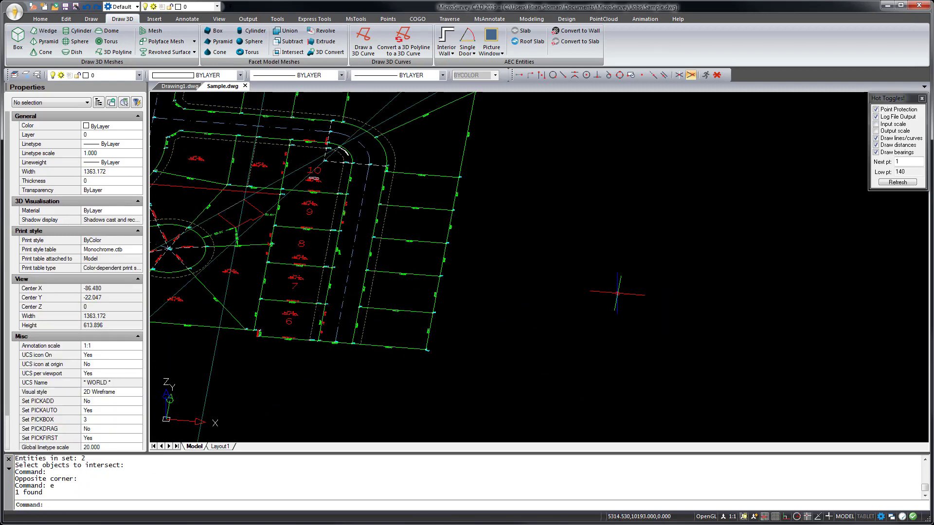
pyautogui.moveTo(507, 255); pyautogui.dragTo(609, 269, button='middle')
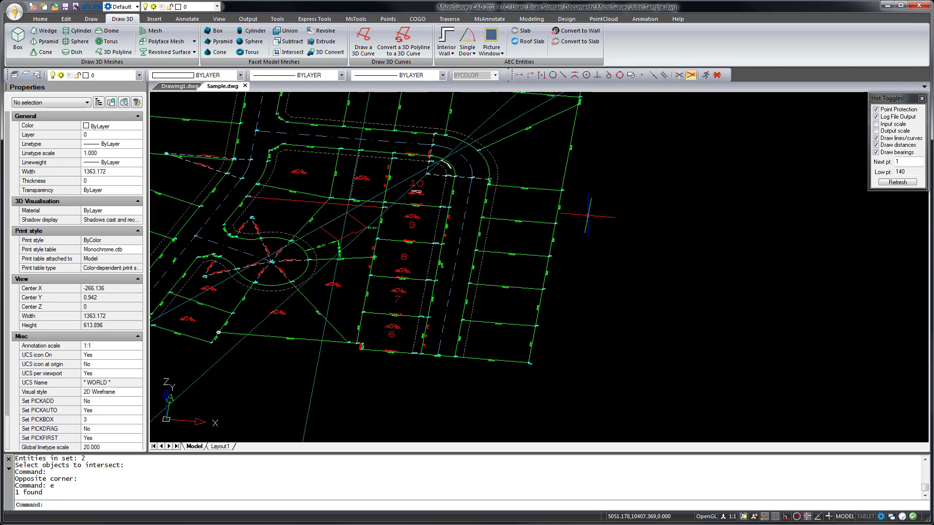
pyautogui.write('lan')
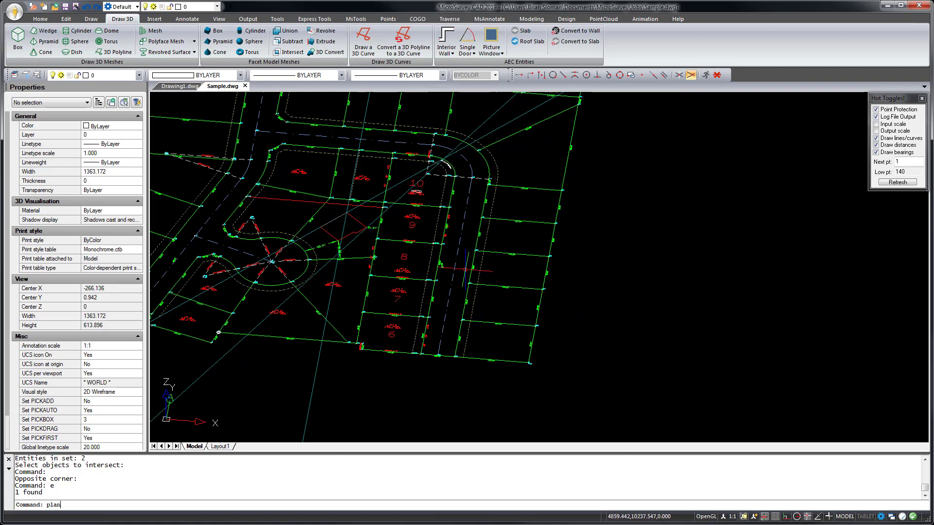
pyautogui.press('Return')
pyautogui.press('Return')
# Erase the two diagonal construction lines and the vertical construction line crossing the subdivision
pyautogui.click(740, 210)
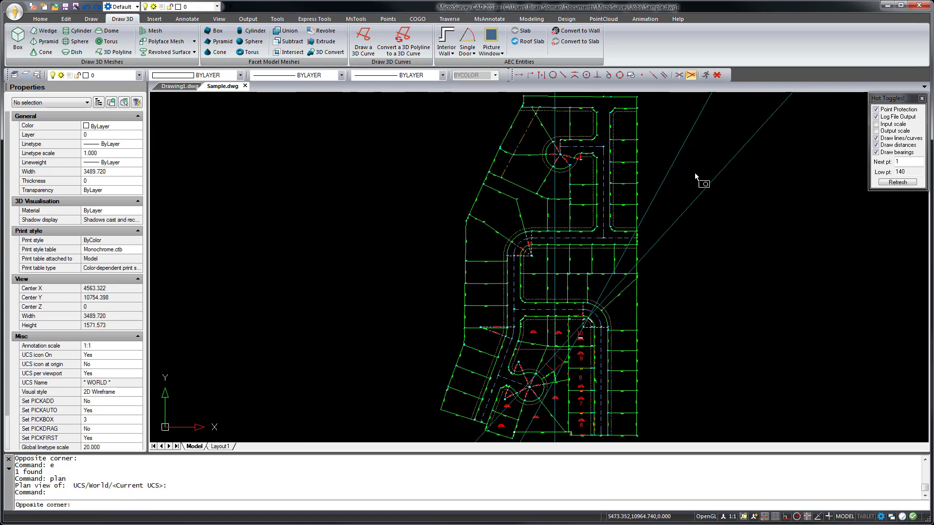
pyautogui.click(680, 151)
pyautogui.write('e')
pyautogui.press('Return')
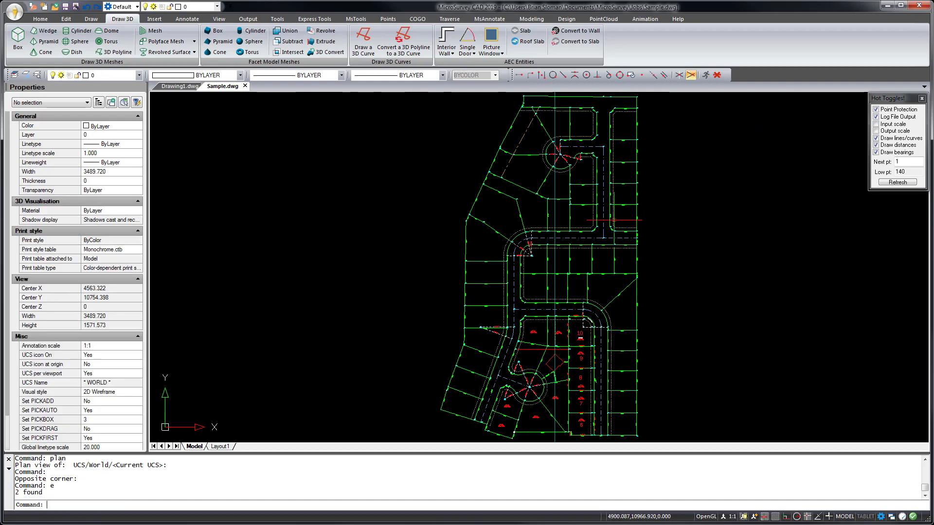
pyautogui.click(555, 263)
pyautogui.click(535, 275)
pyautogui.write('e')
pyautogui.press('Return')
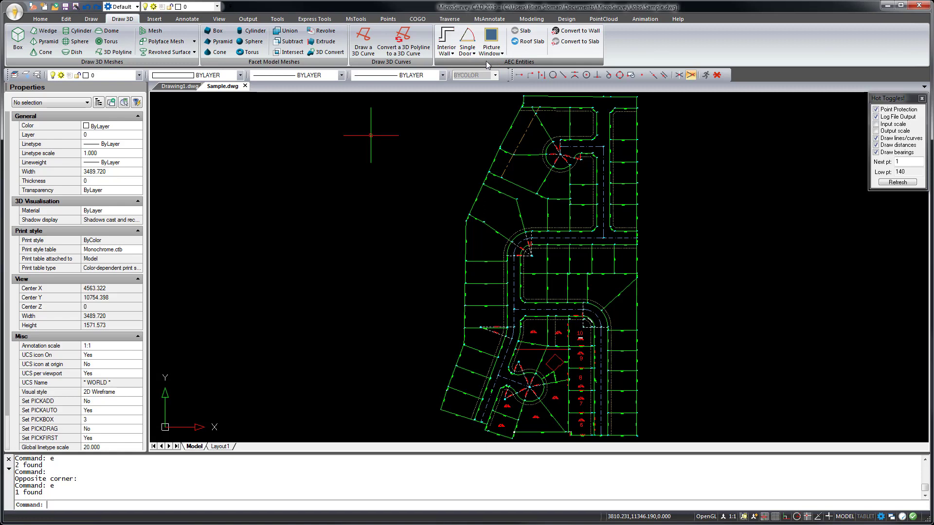
# Examine the house outline west of lots 8 and 9 and the available AEC wall, door and window types
pyautogui.scroll(6, 558, 371)
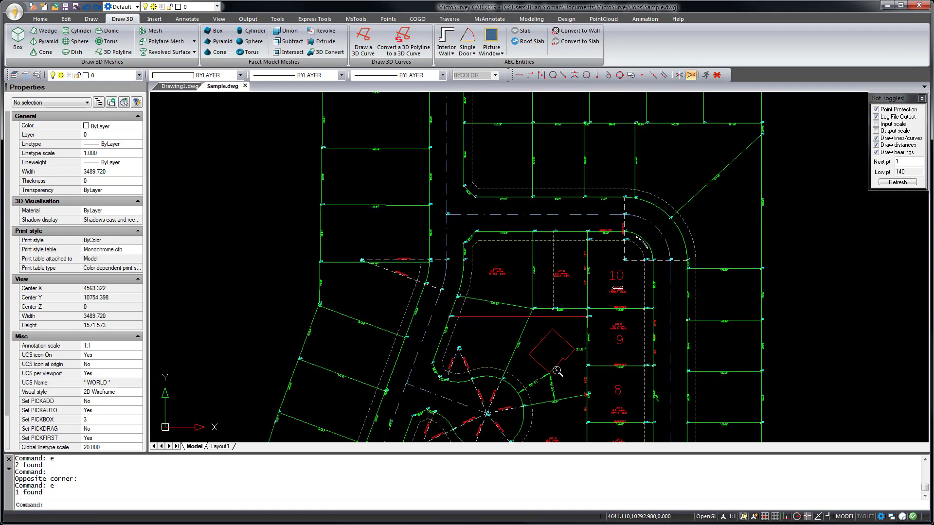
pyautogui.moveTo(557, 371); pyautogui.dragTo(508, 298, button='middle')
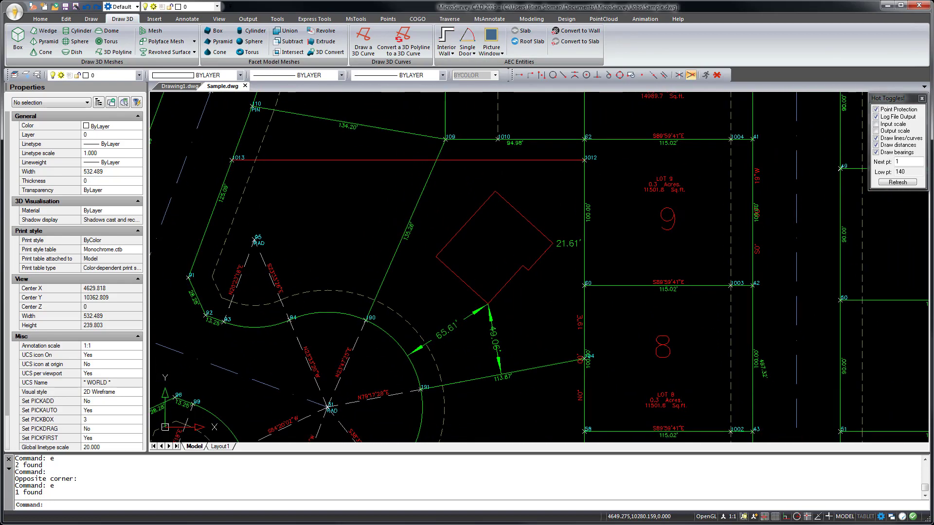
pyautogui.click(445, 52)
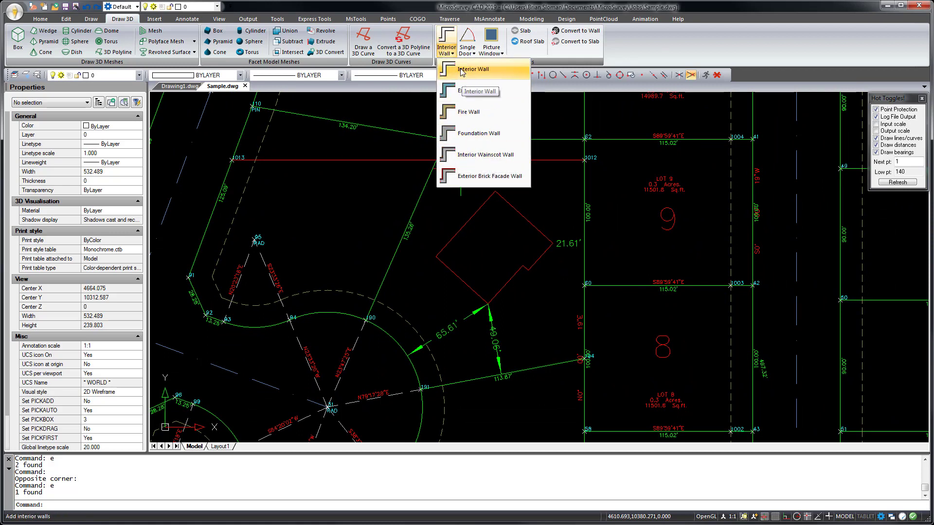
pyautogui.click(473, 55)
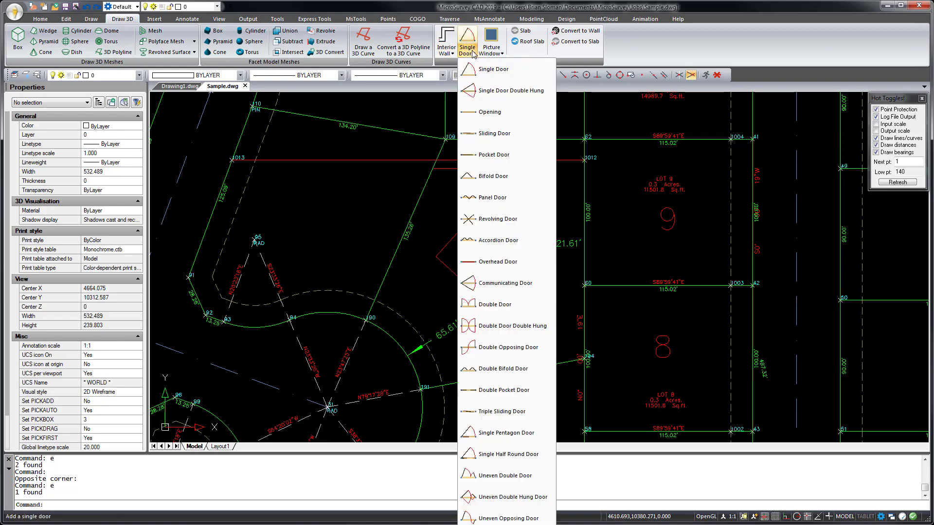
pyautogui.click(474, 54)
pyautogui.click(492, 52)
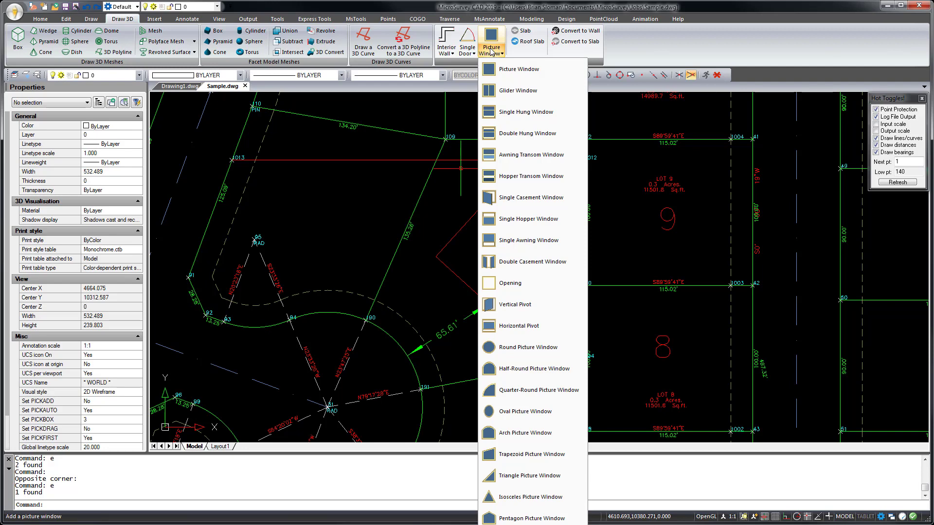
pyautogui.click(491, 52)
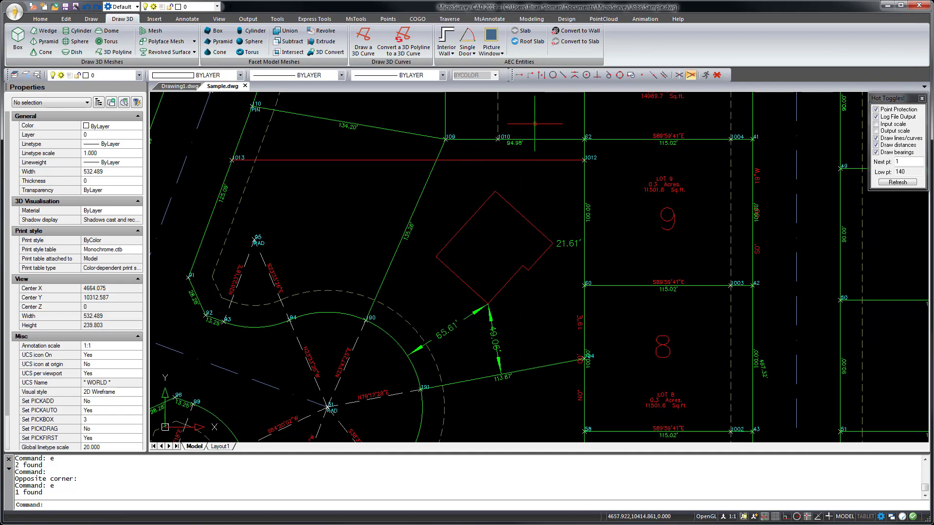
# Convert the red house outline to interior walls 0.333 wide and 8.000 high, keeping the layout geometry
pyautogui.click(575, 30)
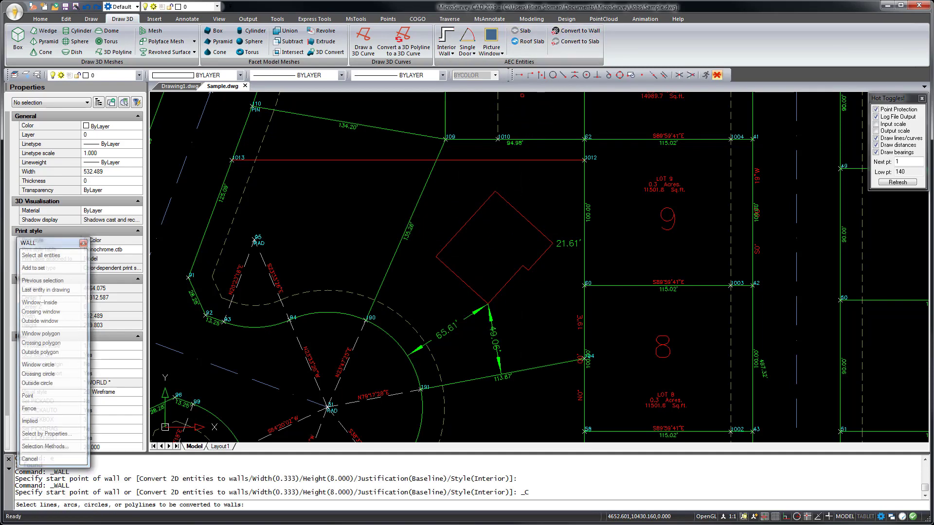
pyautogui.click(544, 289)
pyautogui.click(414, 162)
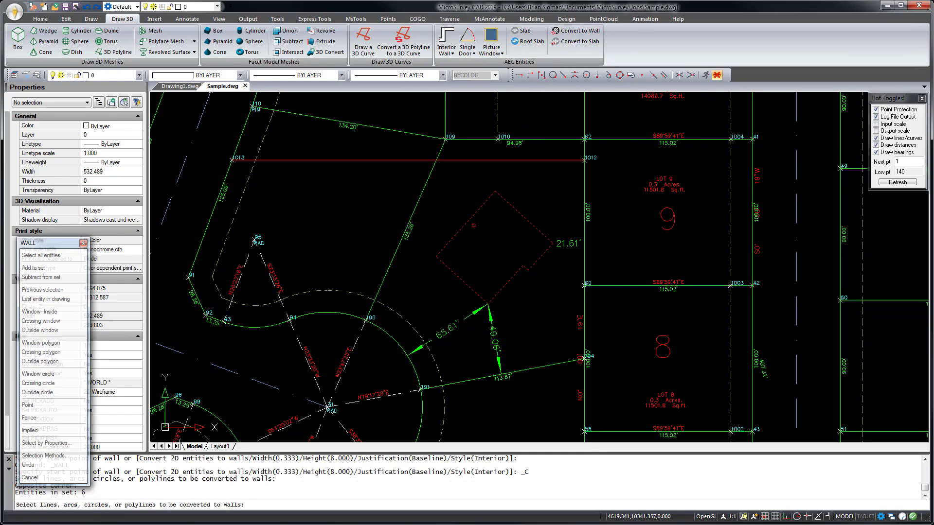
pyautogui.press('Return')
pyautogui.press('Return')
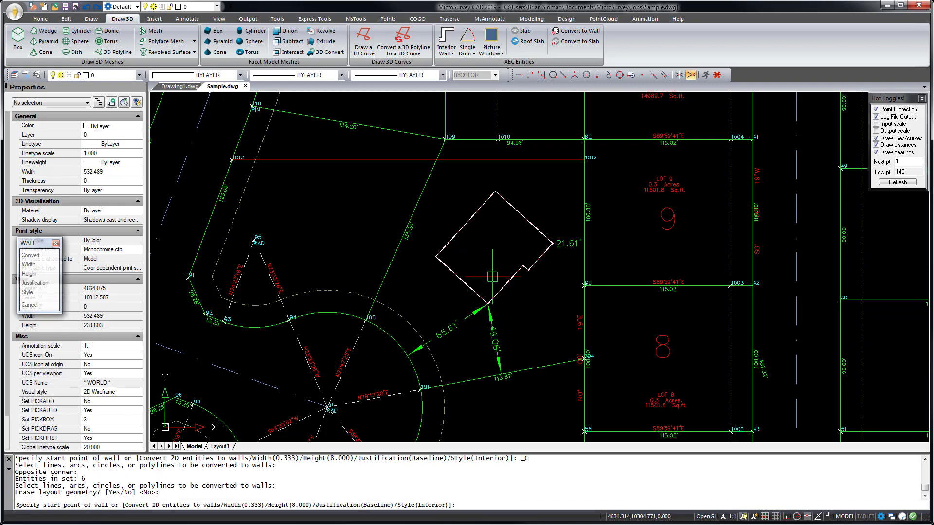
# Insert a single door 3.000 wide in the house's southwest wall at a distance of 10 from the south corner
pyautogui.scroll(4, 478, 281)
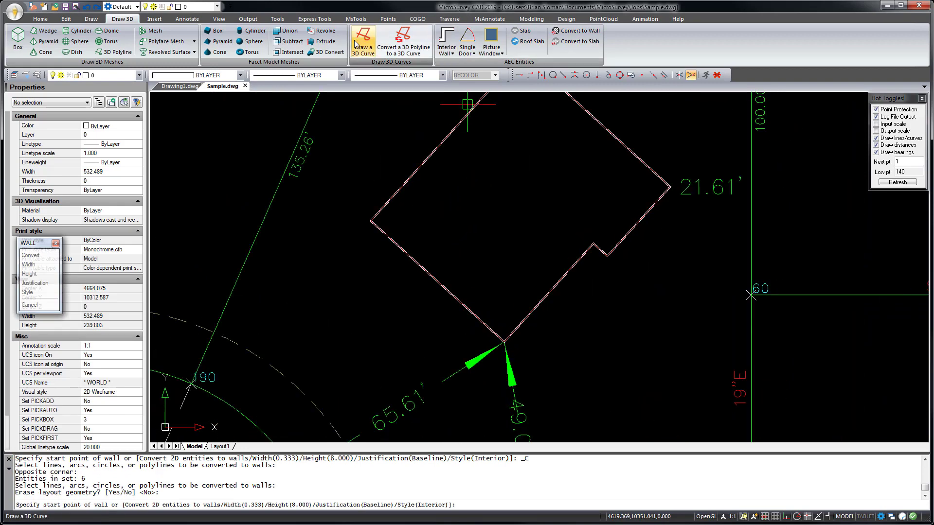
pyautogui.click(469, 53)
pyautogui.click(488, 71)
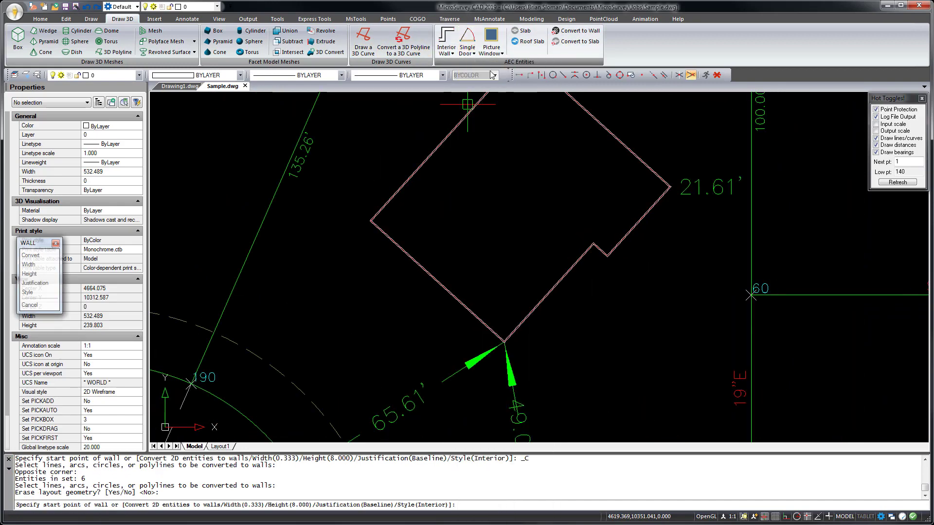
pyautogui.click(475, 321)
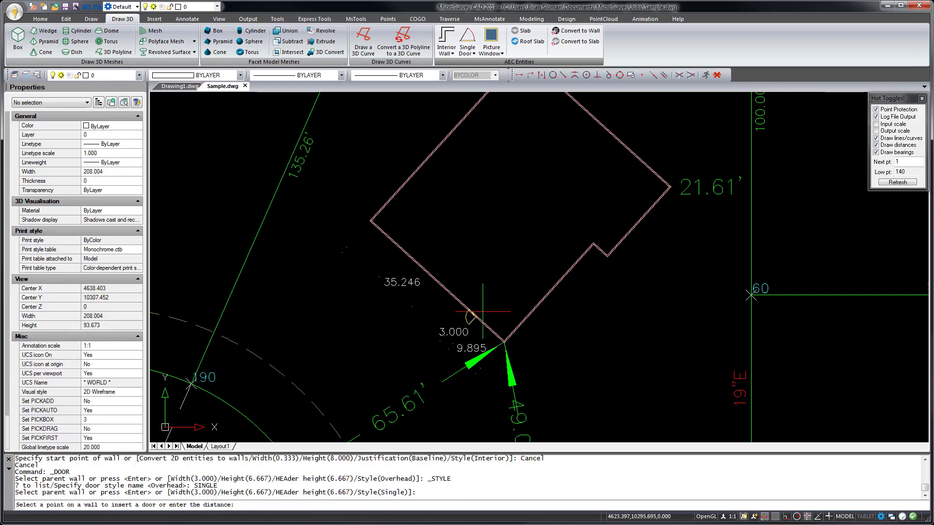
pyautogui.write('10')
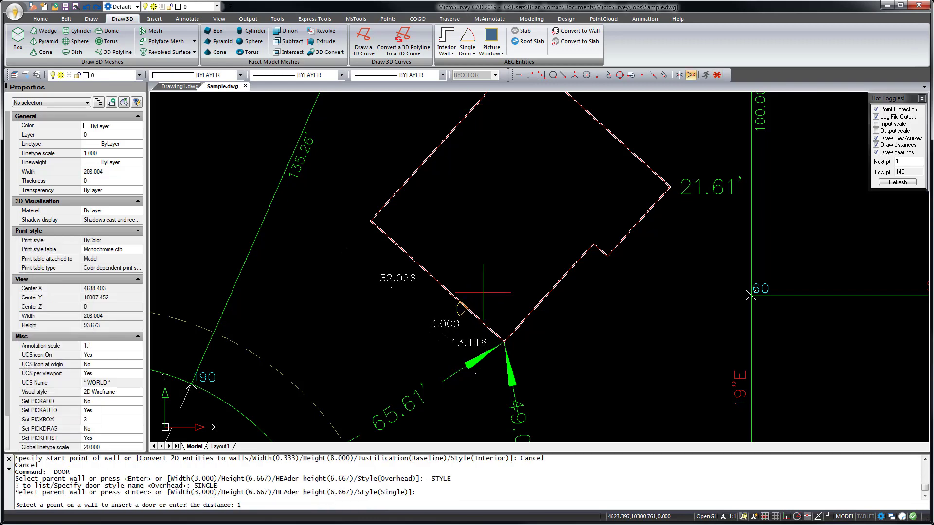
pyautogui.press('Return')
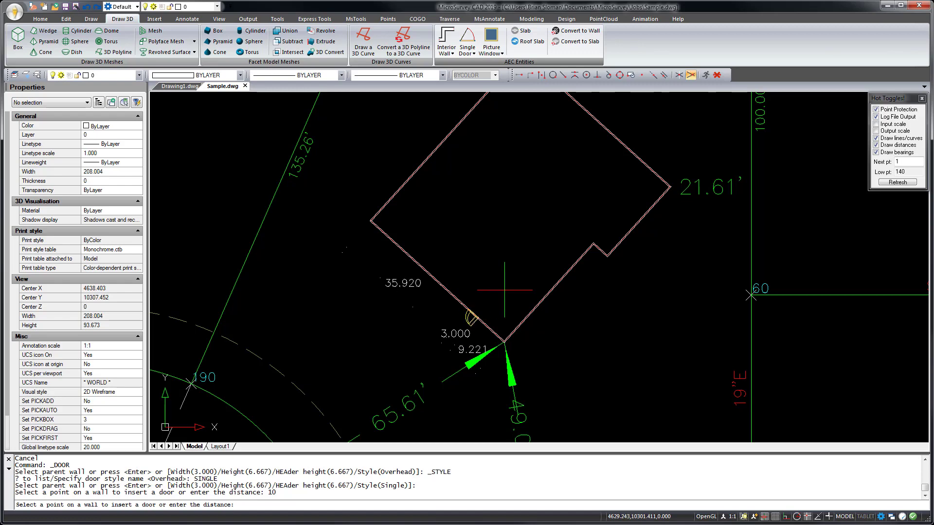
pyautogui.press('Return')
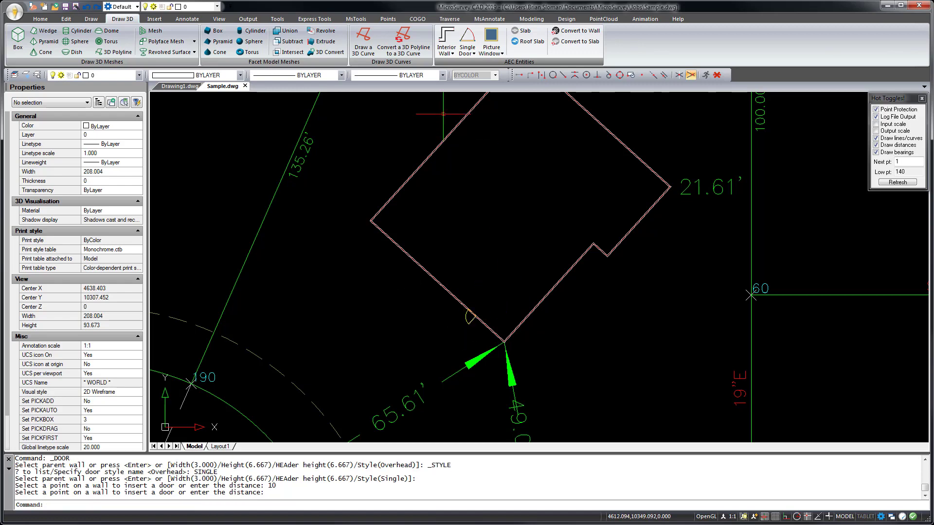
# Insert a glider window 3.000 wide in the same southwest wall, between the door and the south corner, at a distance of 4
pyautogui.click(492, 51)
pyautogui.click(514, 91)
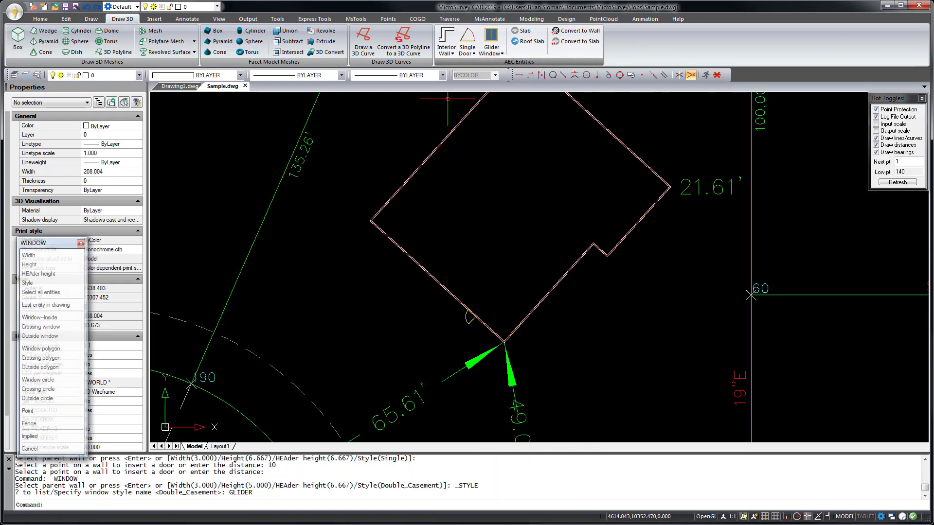
pyautogui.click(494, 332)
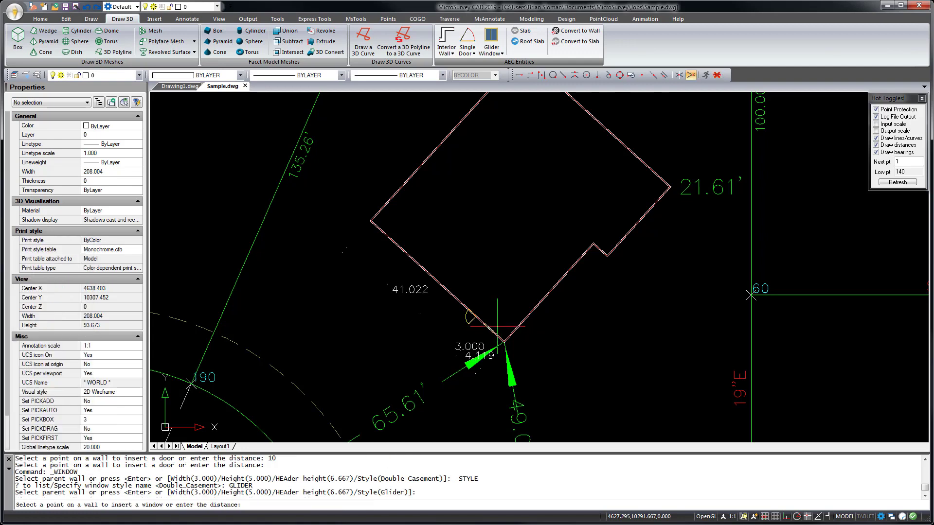
pyautogui.write('4')
pyautogui.press('Return')
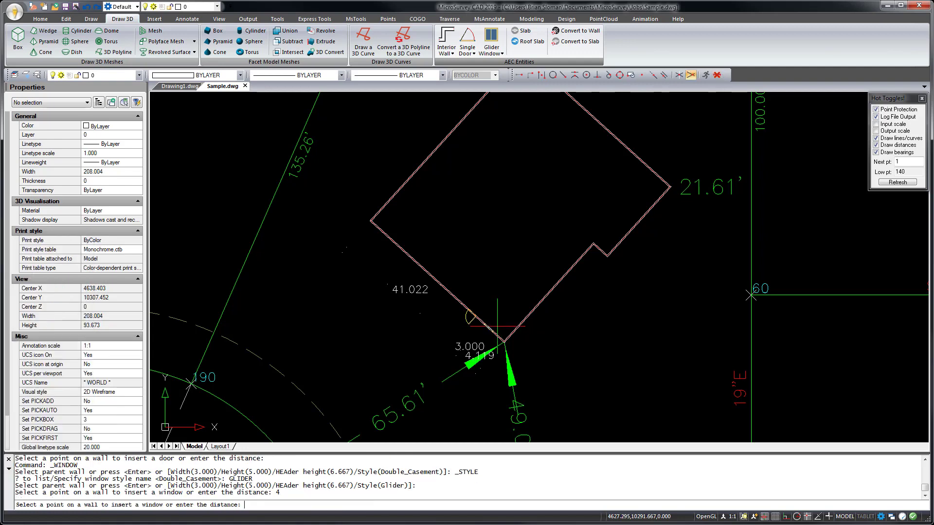
pyautogui.press('Return')
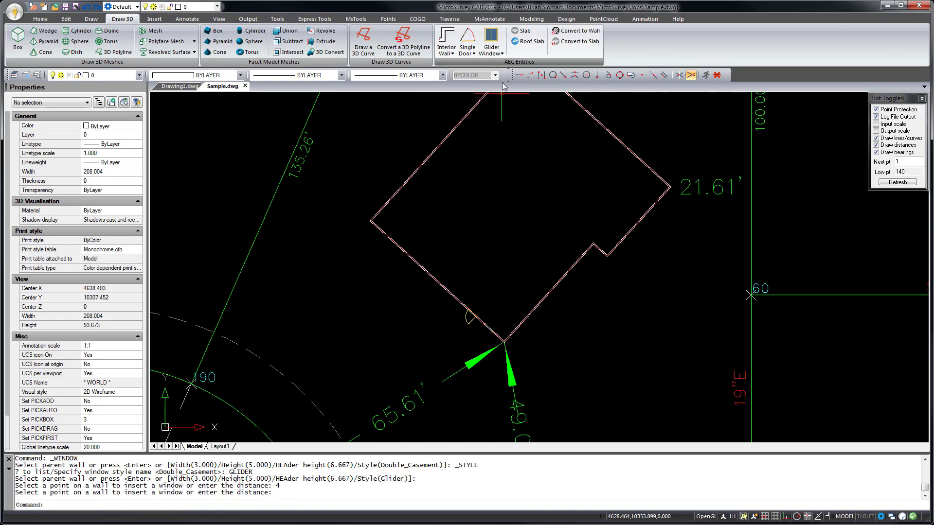
# Insert an overhead door in the southwest wall near its west end, viewing the house in 3D
pyautogui.keyDown('shift'); pyautogui.moveTo(488, 348); pyautogui.dragTo(508, 316, button='middle'); pyautogui.keyUp('shift')
pyautogui.scroll(5, 508, 316)
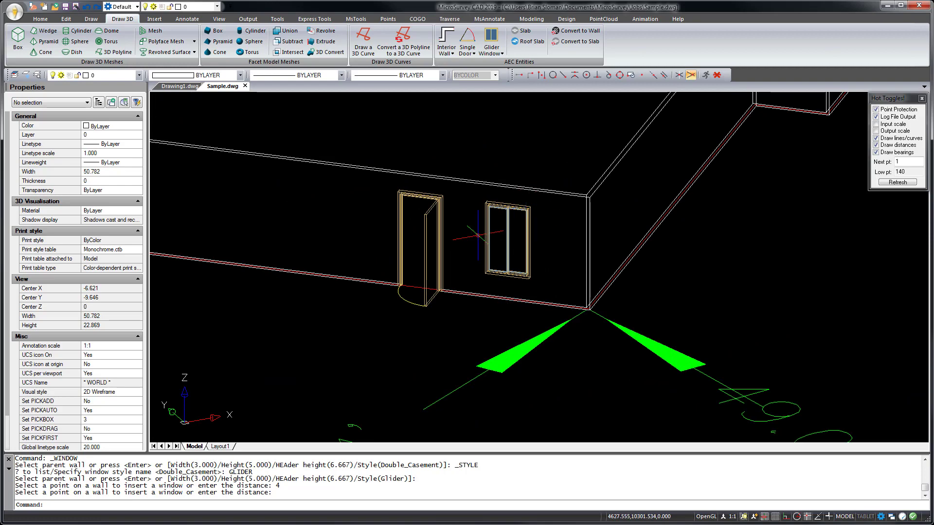
pyautogui.scroll(2, 481, 235)
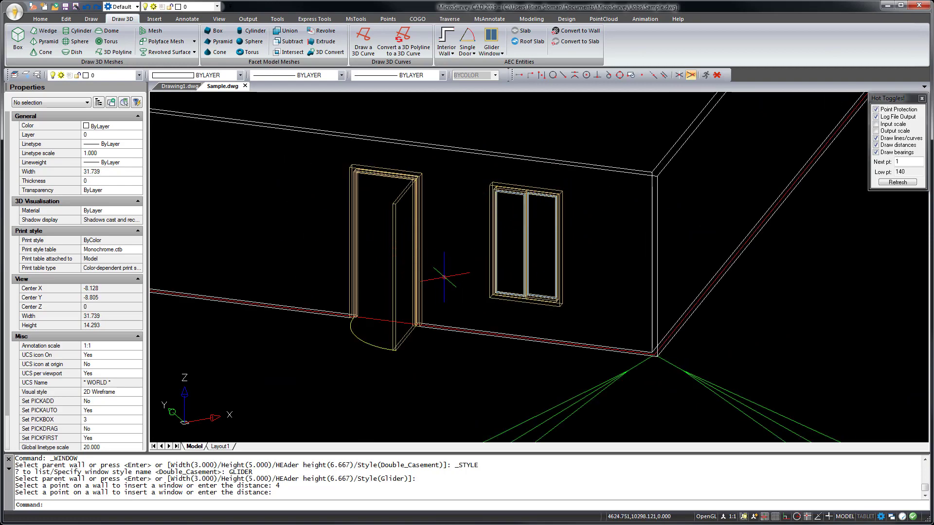
pyautogui.scroll(-2, 453, 279)
pyautogui.scroll(-2, 557, 305)
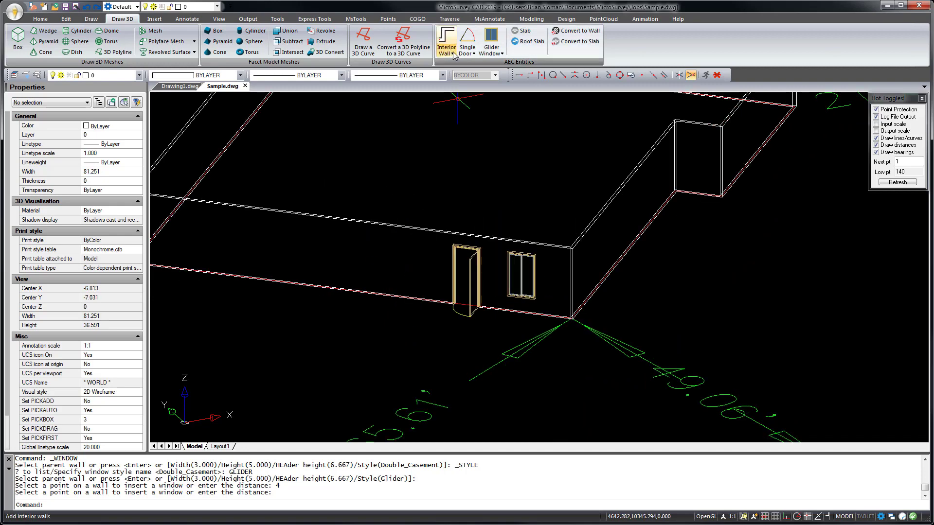
pyautogui.click(474, 53)
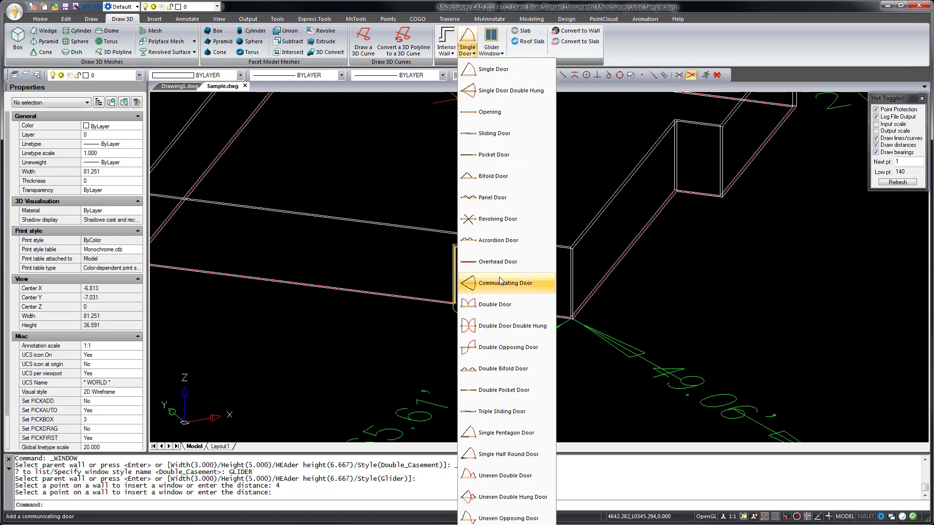
pyautogui.click(507, 262)
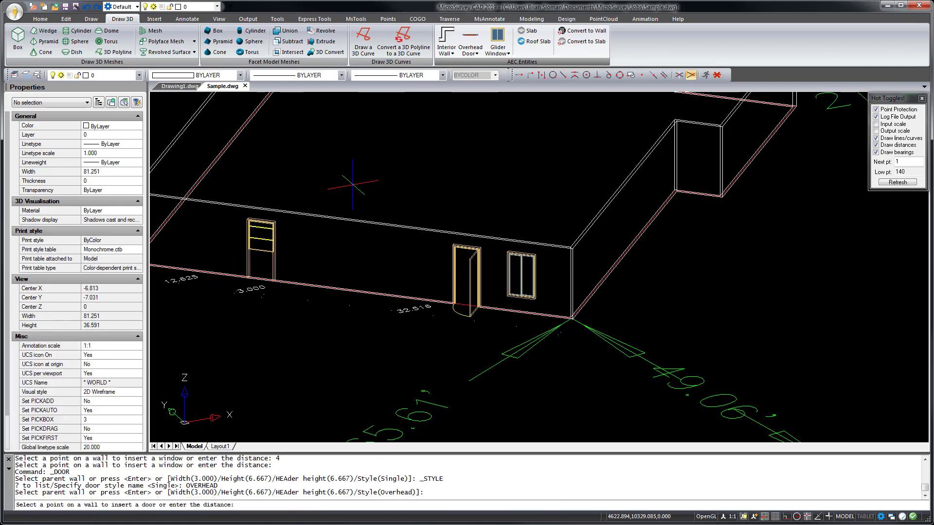
pyautogui.click(331, 203)
pyautogui.press('Return')
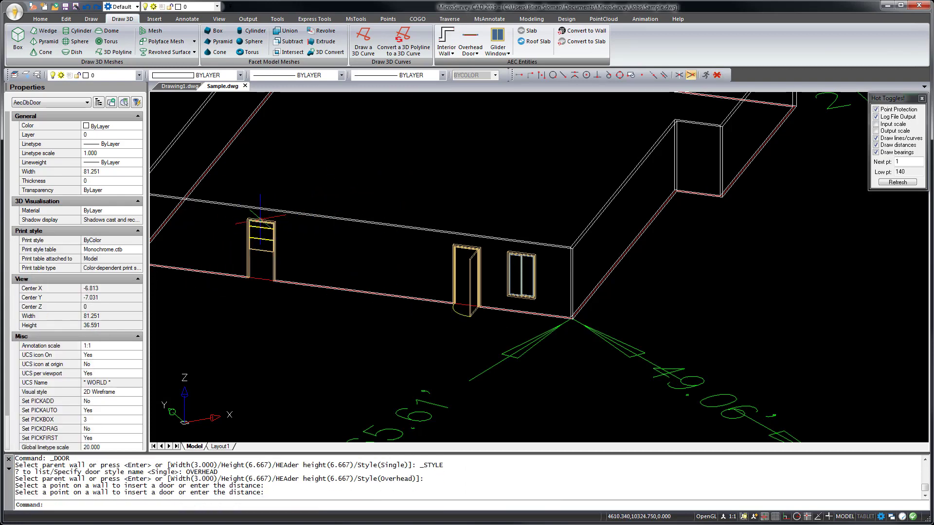
# Set the overhead door's width to 15, keeping the Overhead style
pyautogui.click(261, 223)
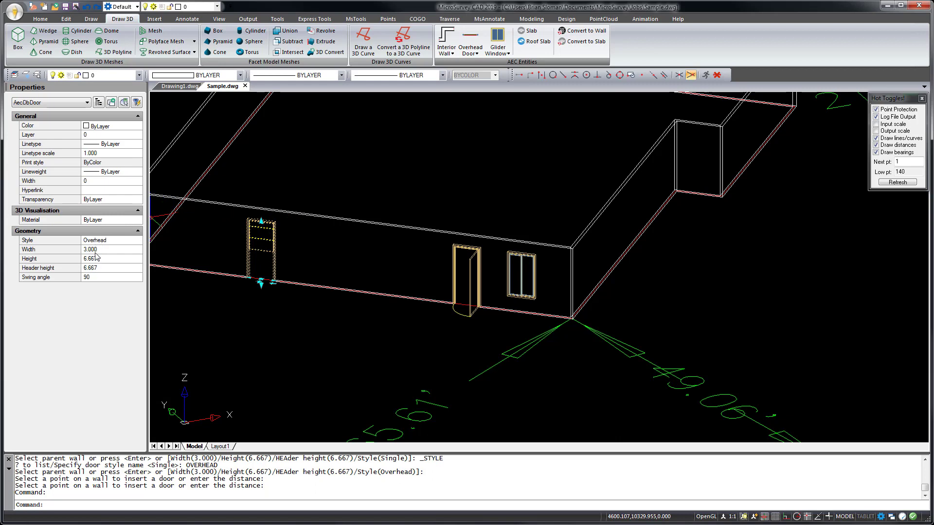
pyautogui.click(116, 240)
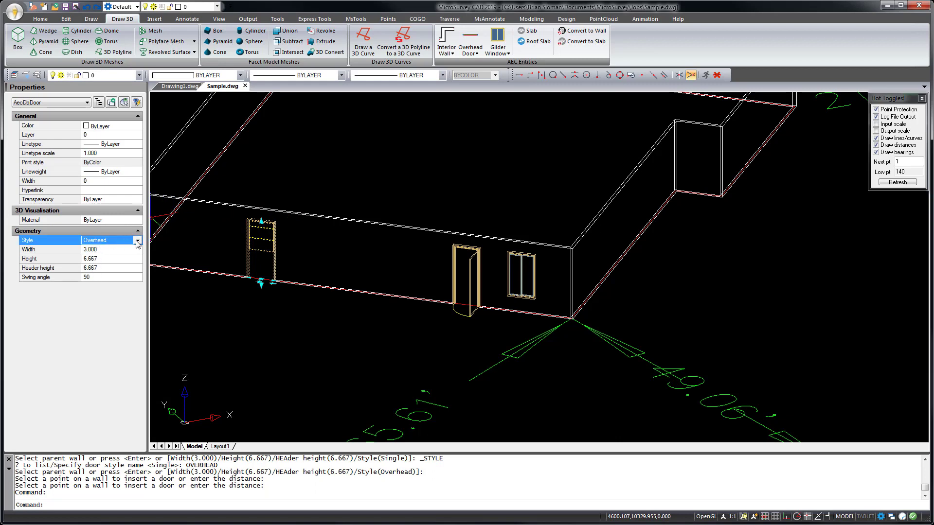
pyautogui.click(138, 241)
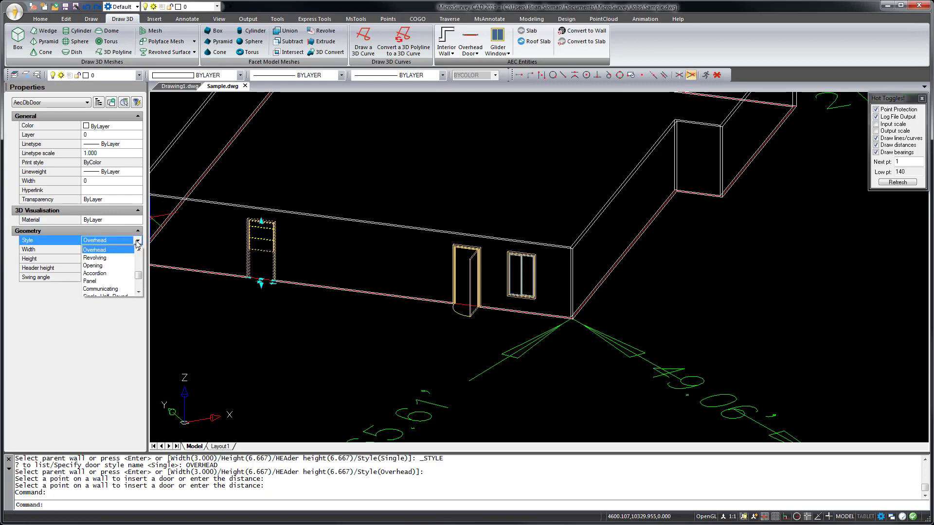
pyautogui.click(94, 249)
pyautogui.click(102, 250)
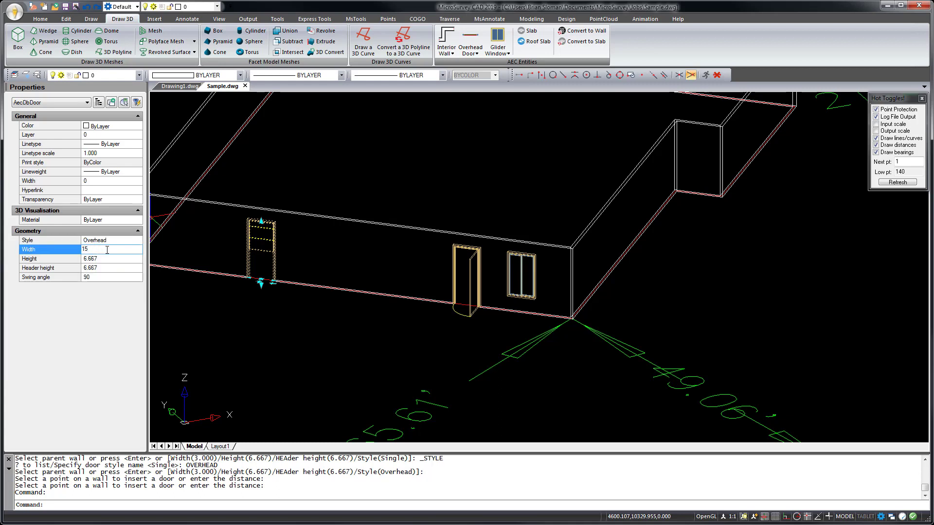
pyautogui.press('Return')
# Slide the overhead door along its wall, away from the west corner and toward the single door
pyautogui.moveTo(189, 243); pyautogui.dragTo(290, 239, button='middle')
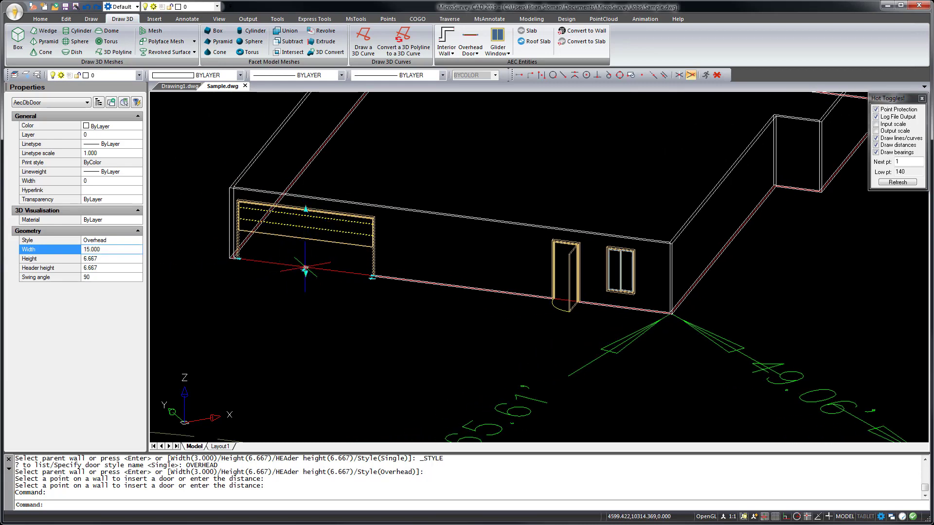
pyautogui.click(306, 269)
pyautogui.press('Escape')
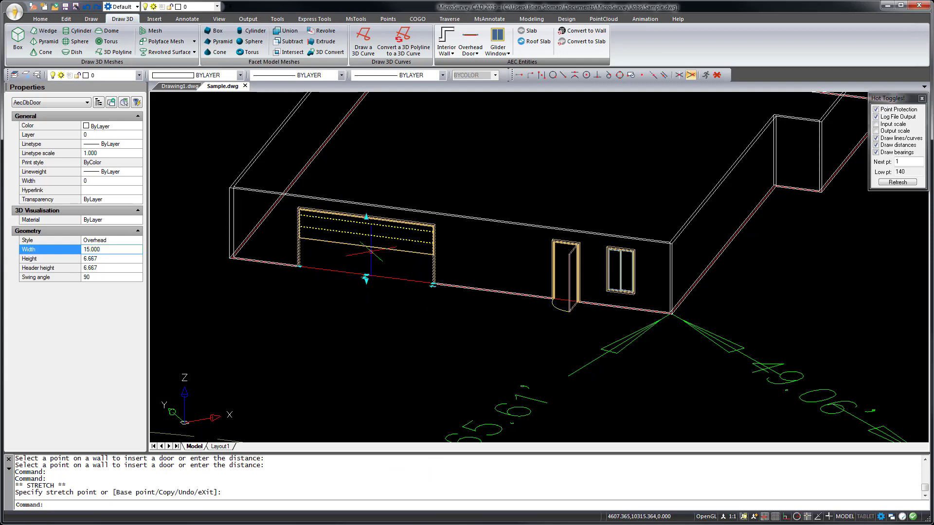
pyautogui.scroll(2, 370, 260)
pyautogui.press('Escape')
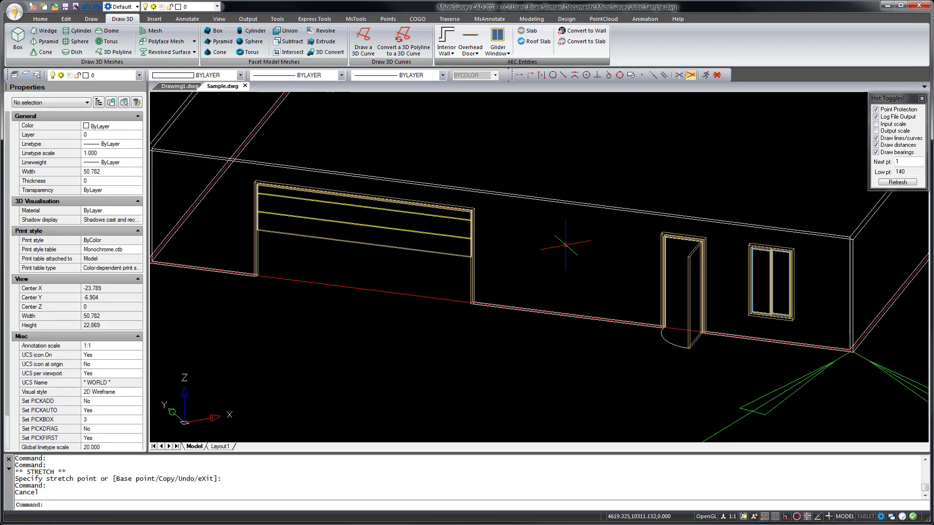
pyautogui.keyDown('shift'); pyautogui.moveTo(611, 262); pyautogui.dragTo(539, 259, button='middle'); pyautogui.keyUp('shift')
pyautogui.scroll(-4, 454, 255)
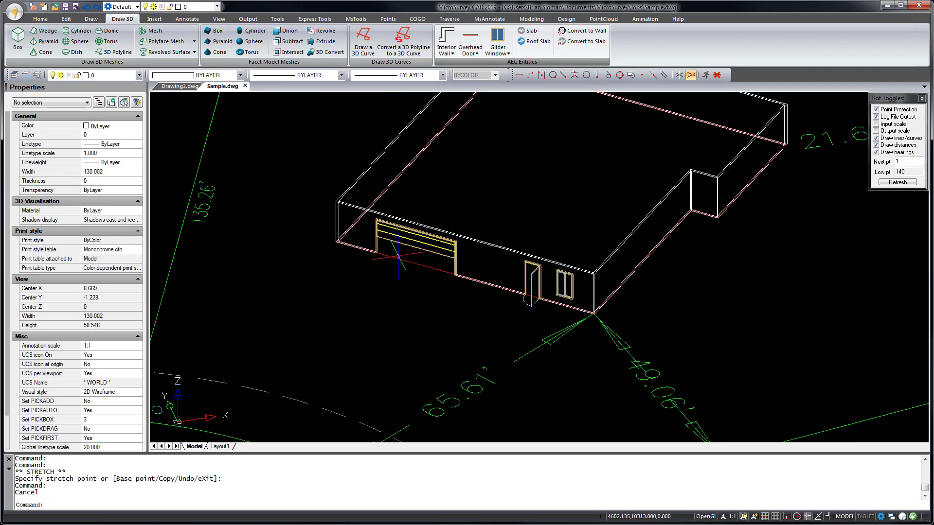
# Show the tool palettes and look through the Modify tools
pyautogui.click(154, 19)
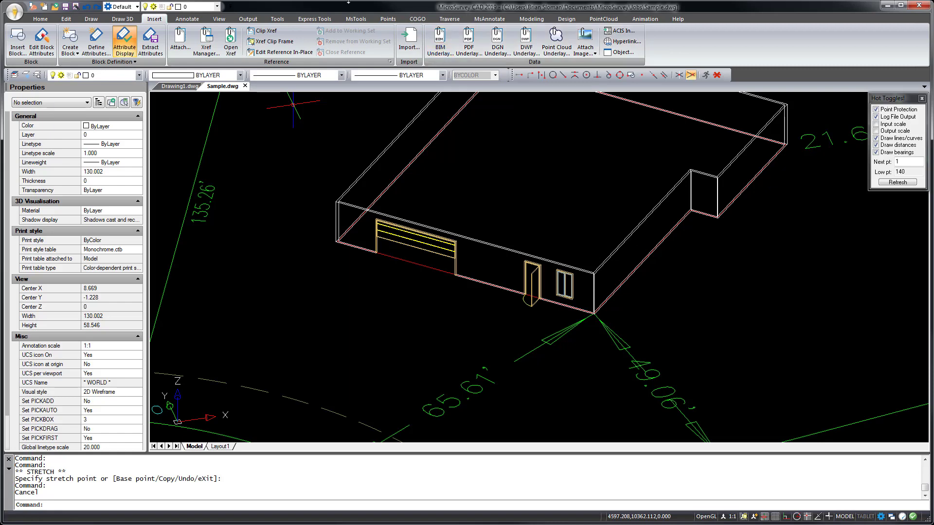
pyautogui.click(218, 22)
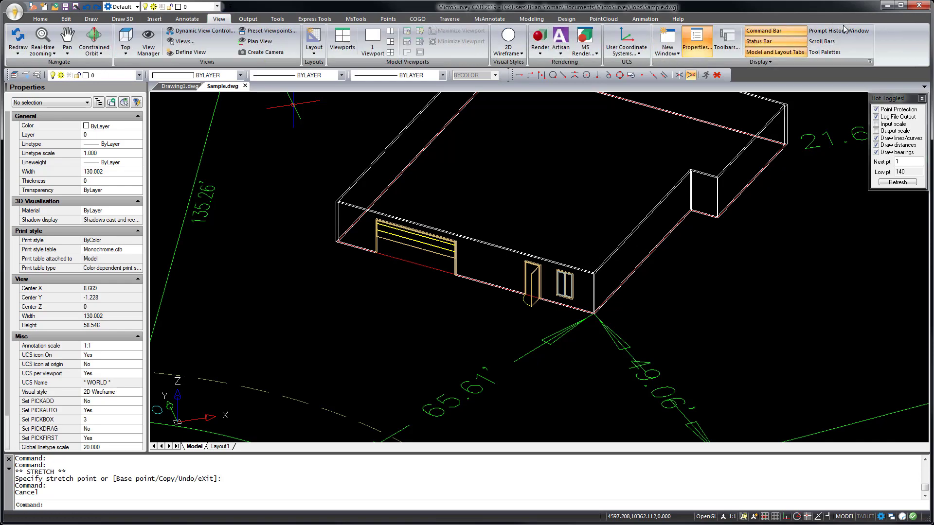
pyautogui.click(823, 53)
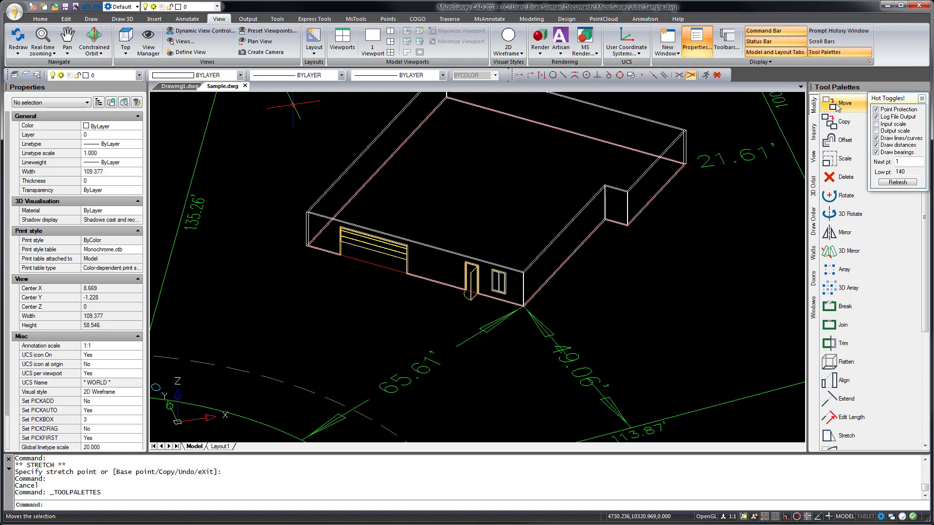
pyautogui.scroll(-2, 836, 106)
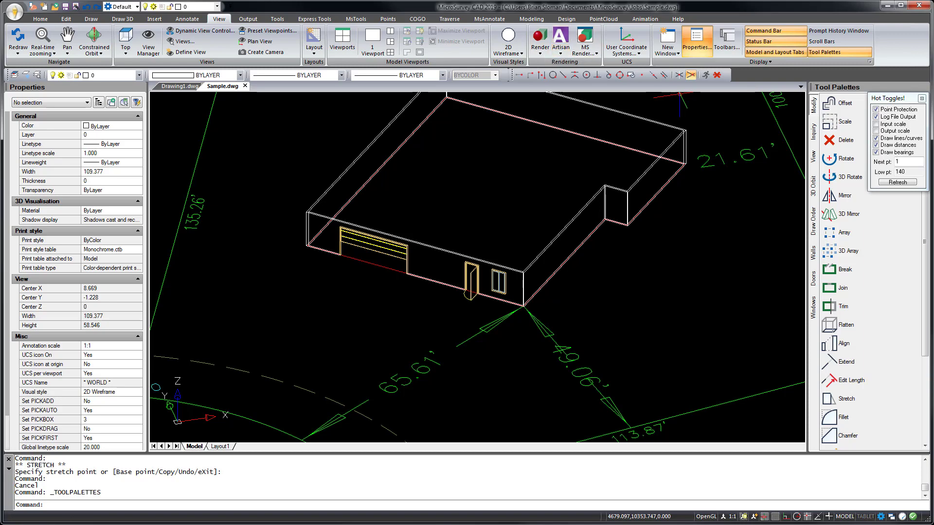
# Select the house and the surrounding lot lines, labels and points with a crossing window from lot 7 to the northwest
pyautogui.scroll(-3, 506, 250)
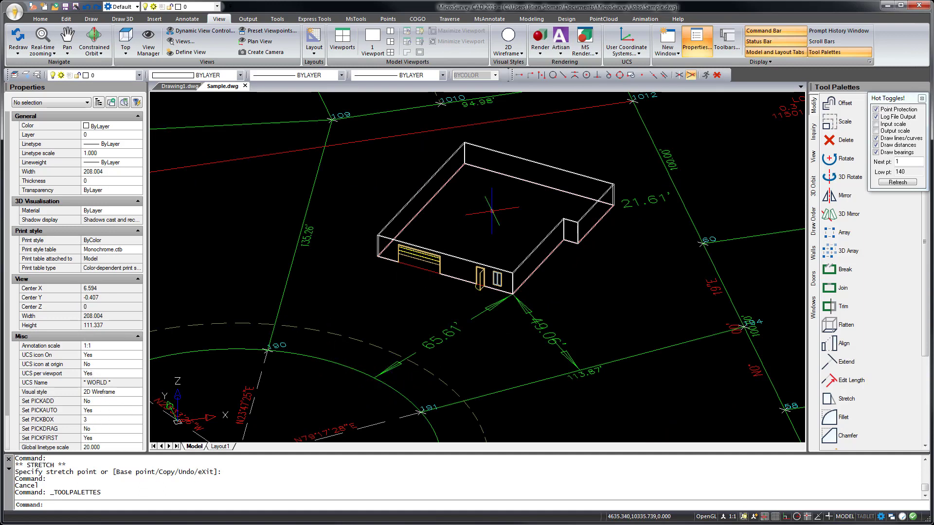
pyautogui.scroll(-4, 323, 192)
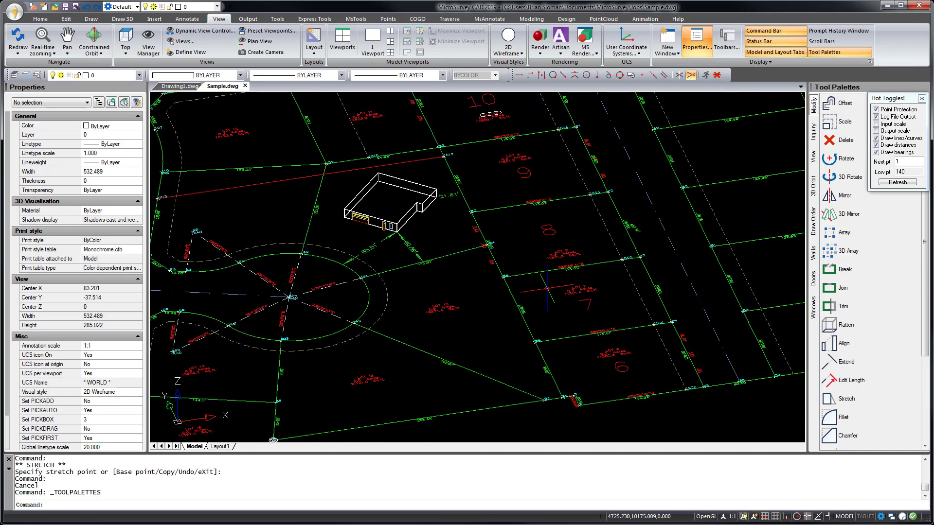
pyautogui.click(549, 289)
pyautogui.click(230, 132)
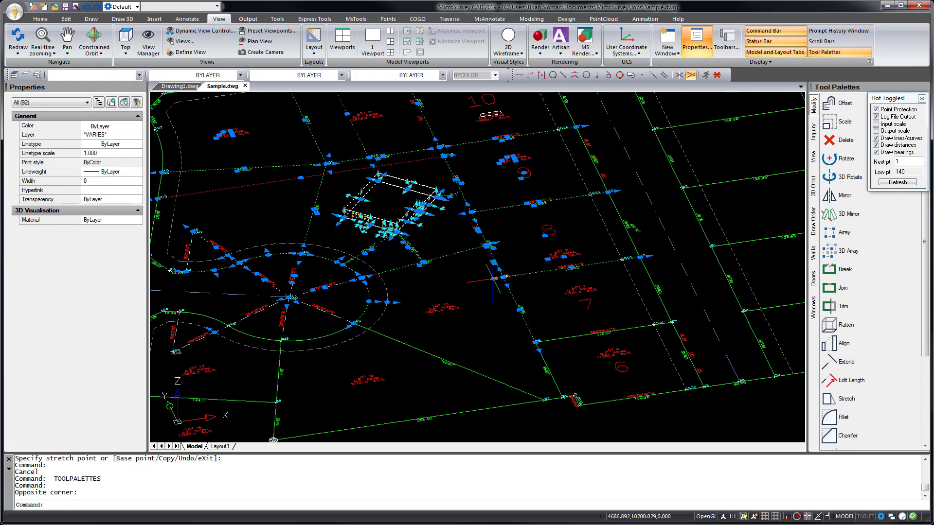
# Review the object types in the selection and switch the selection control to the tree list
pyautogui.click(87, 102)
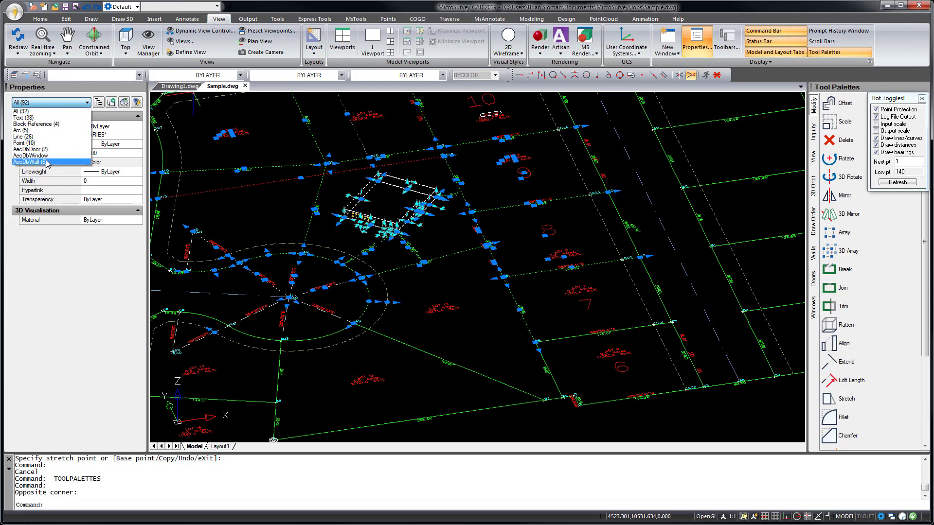
pyautogui.click(82, 97)
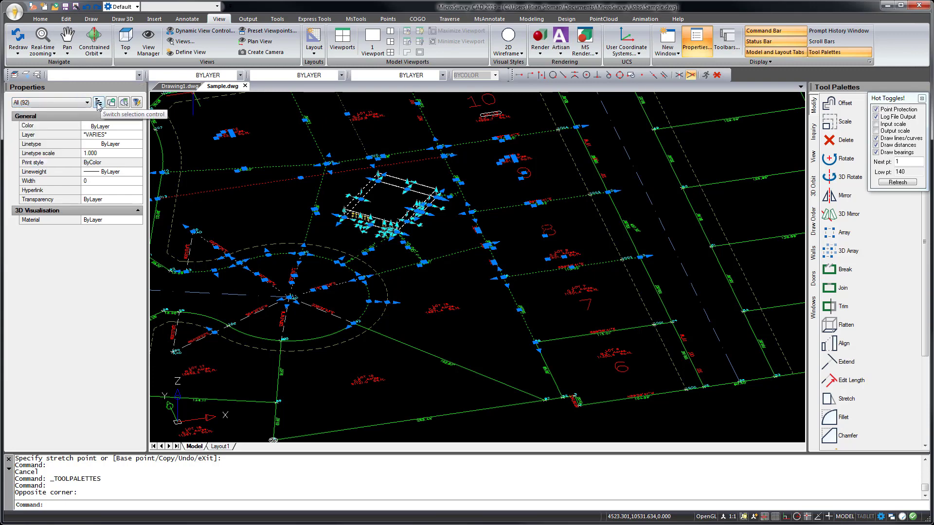
pyautogui.click(98, 103)
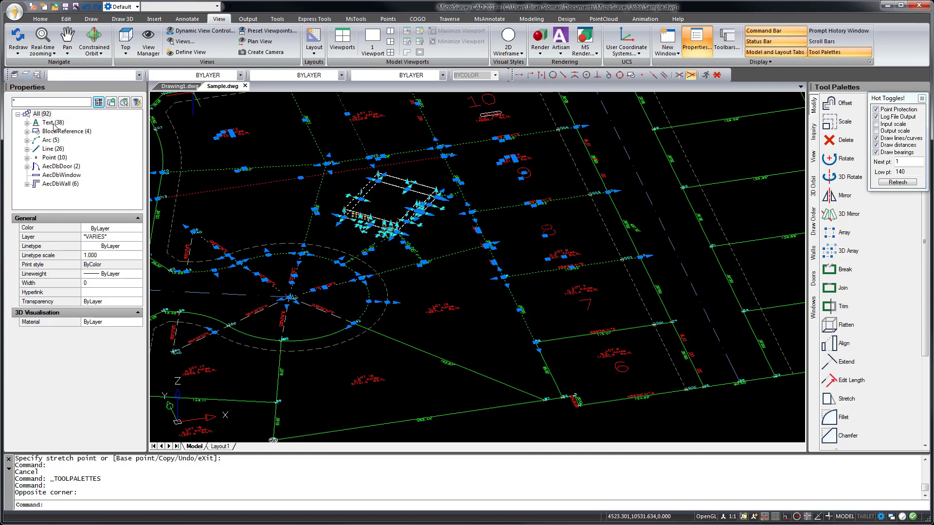
# Filter the selection tree by "Arc", and clear the filter again
pyautogui.click(39, 102)
pyautogui.write('Arc')
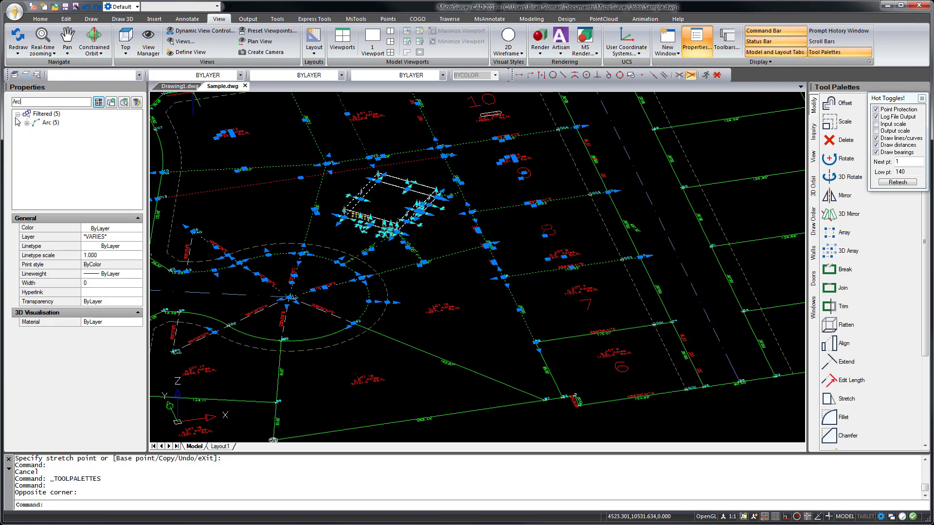
pyautogui.moveTo(45, 102); pyautogui.dragTo(2, 102)
pyautogui.press('BackSpace')
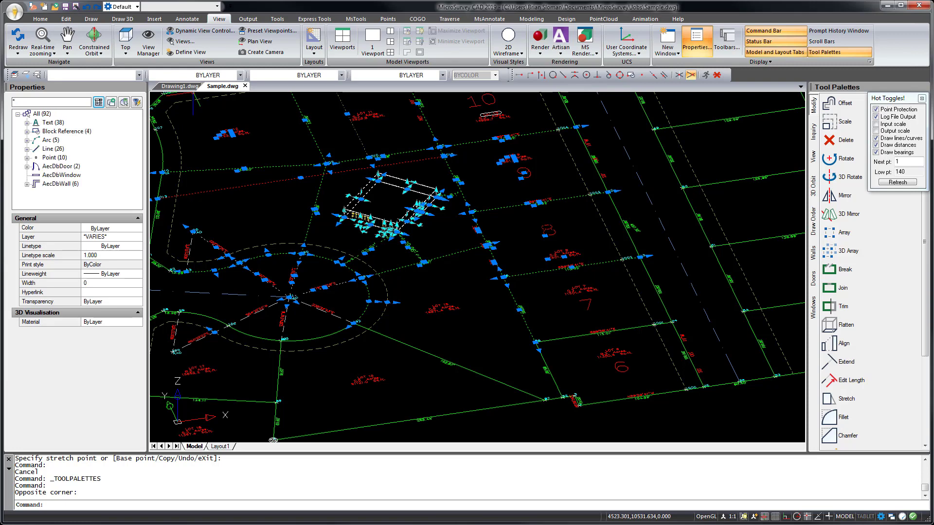